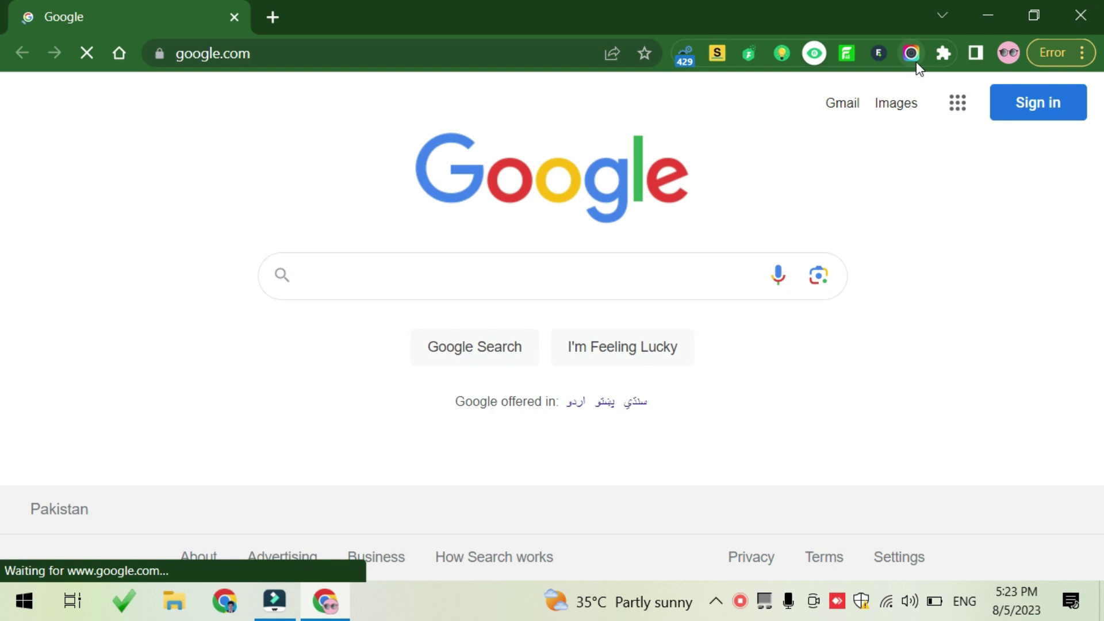
# - Go to recruitin.net, the Recruit'em X-Ray Search site, in the current Chrome tab
pyautogui.click(943, 53)
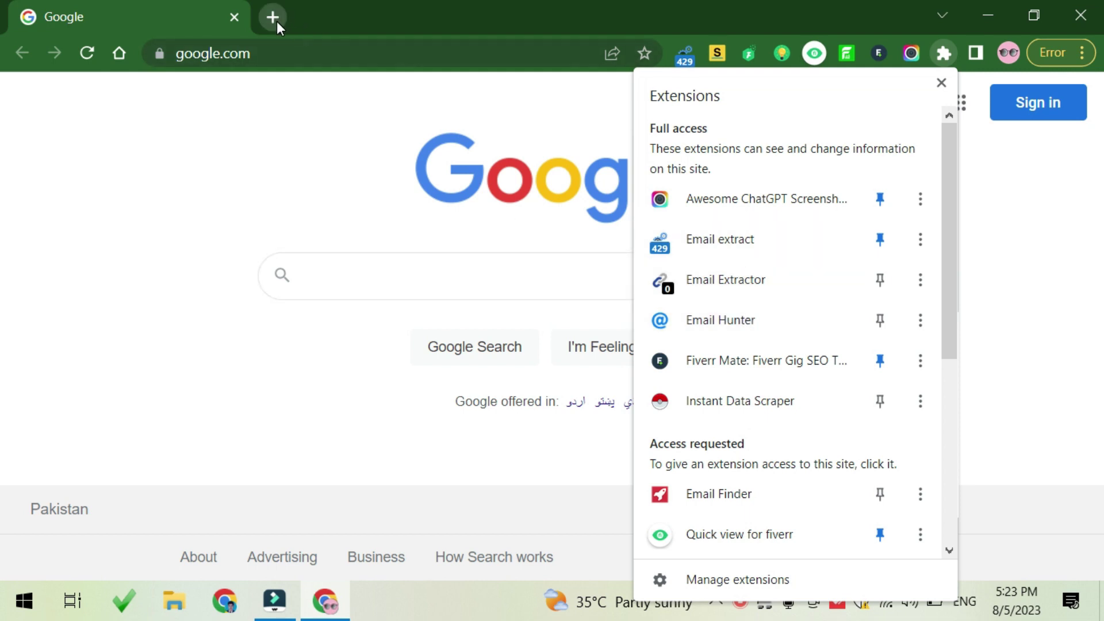
pyautogui.click(941, 83)
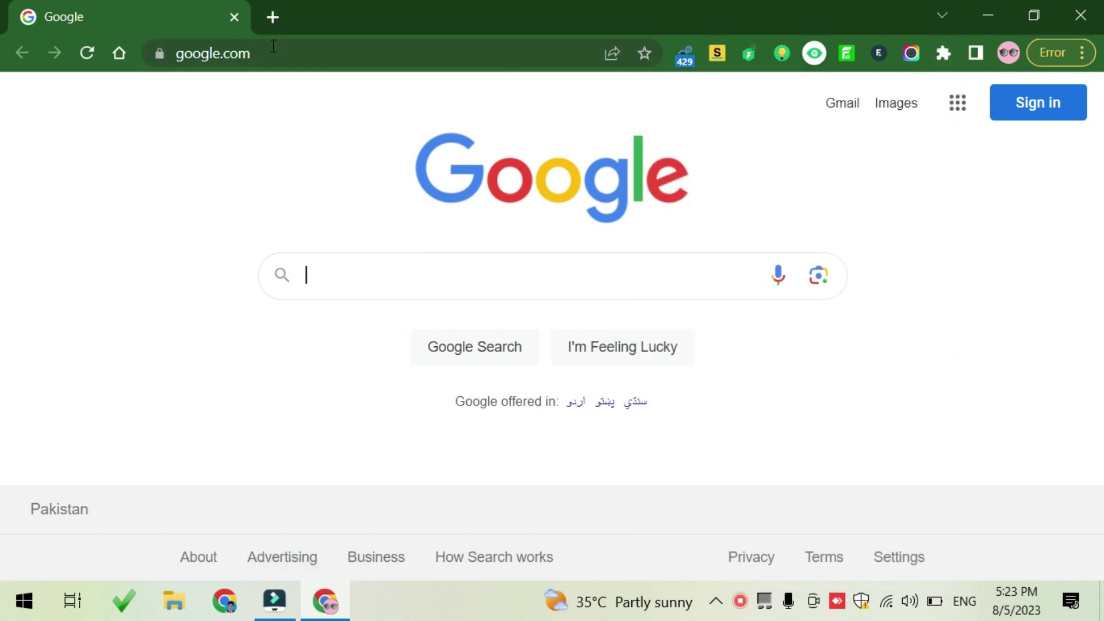
pyautogui.click(297, 54)
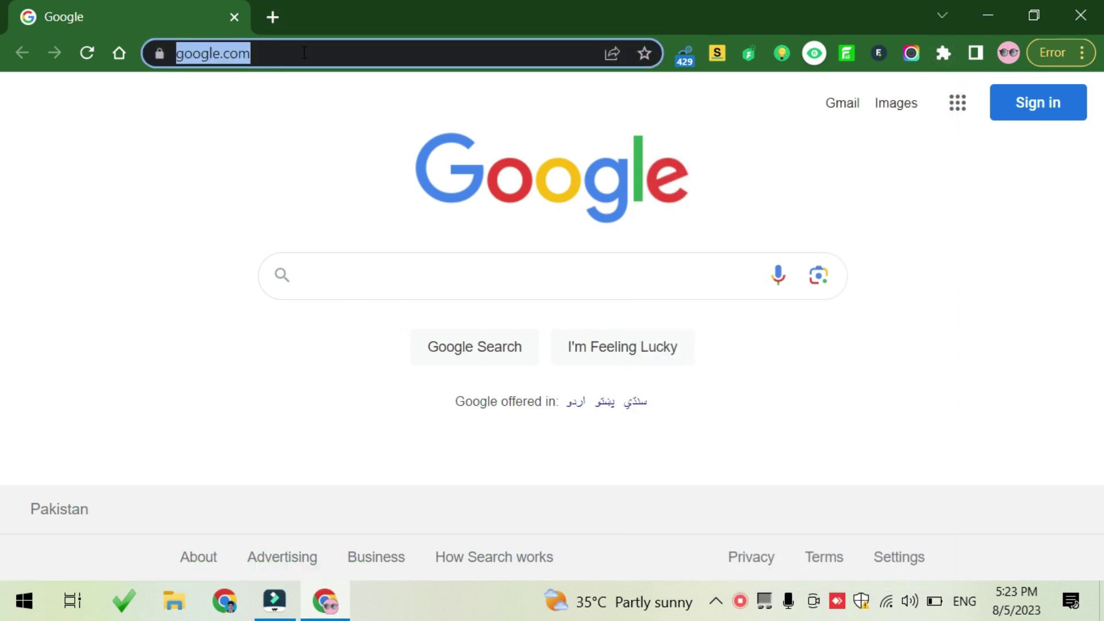
pyautogui.write('r')
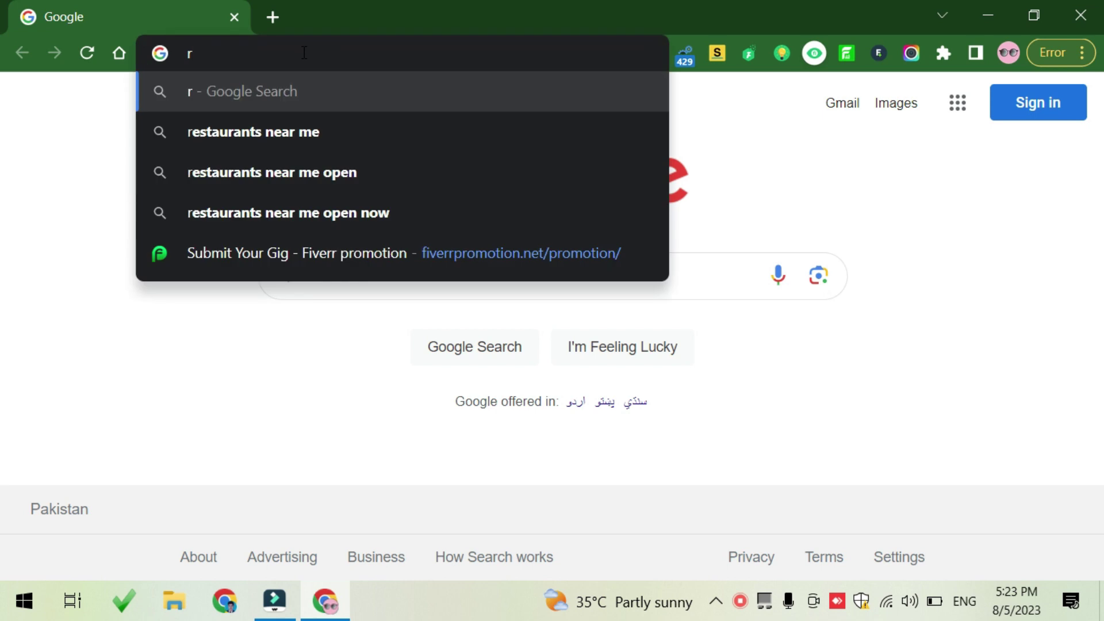
pyautogui.write('ecr')
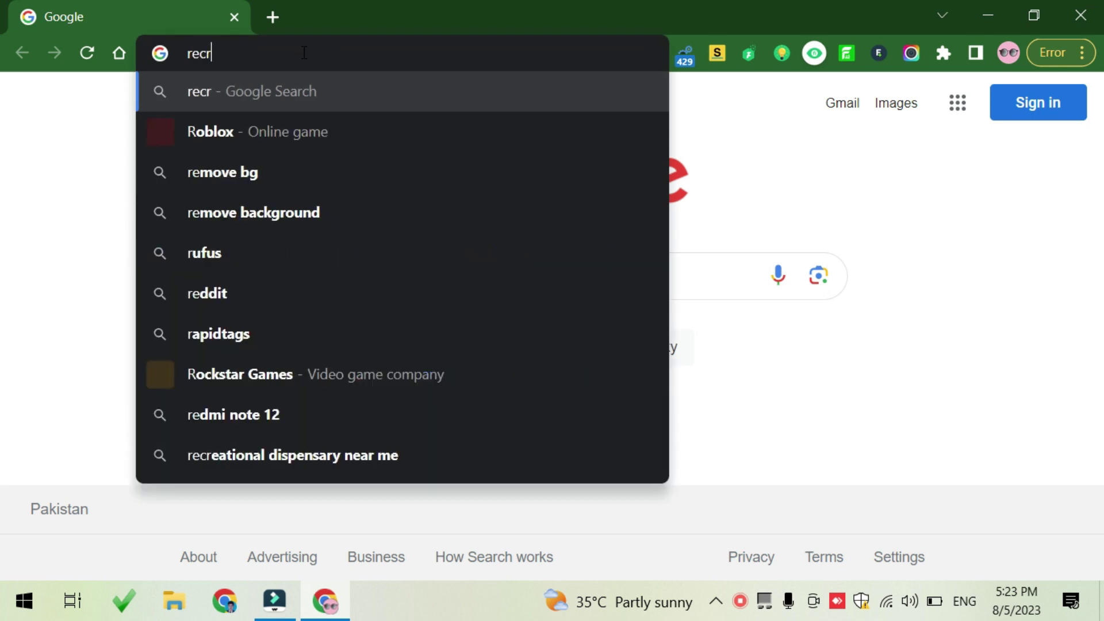
pyautogui.write('uiti')
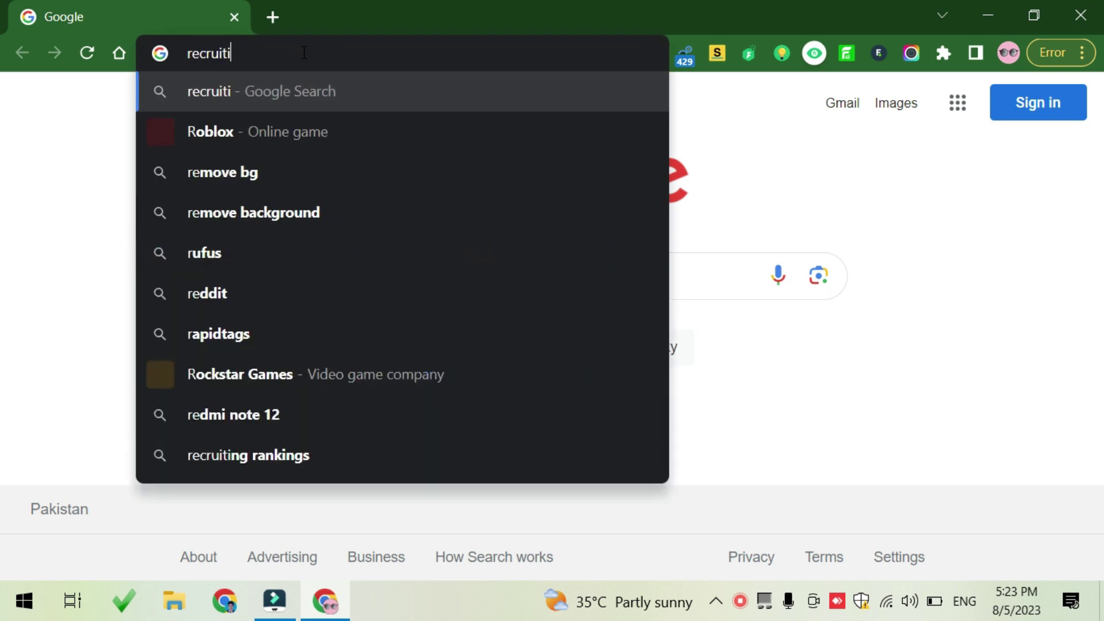
pyautogui.write('n.nr')
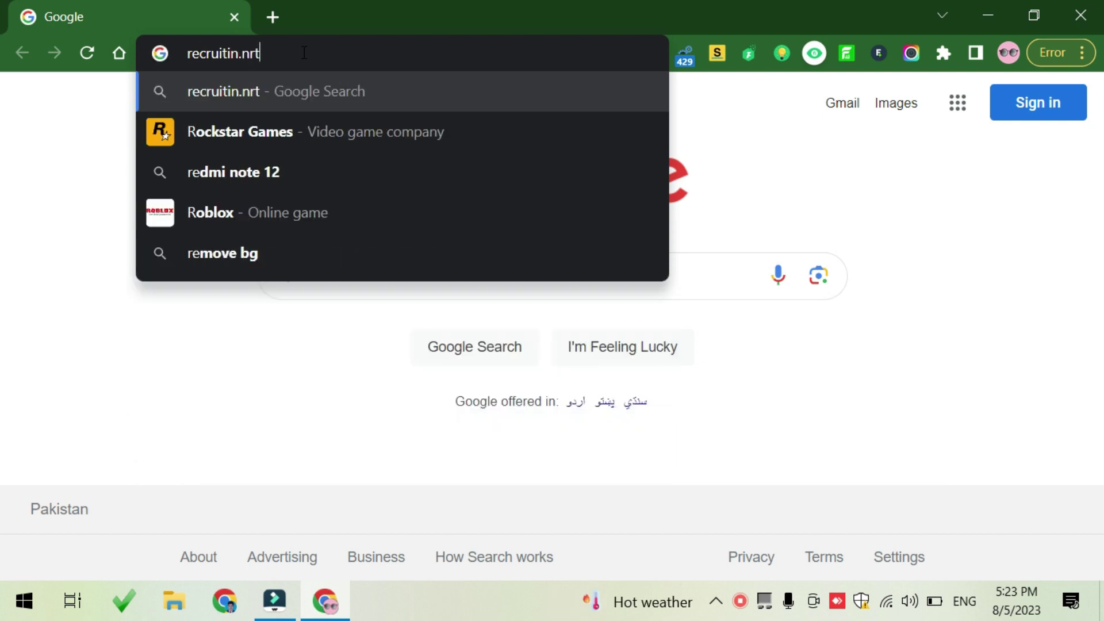
pyautogui.press('BackSpace')
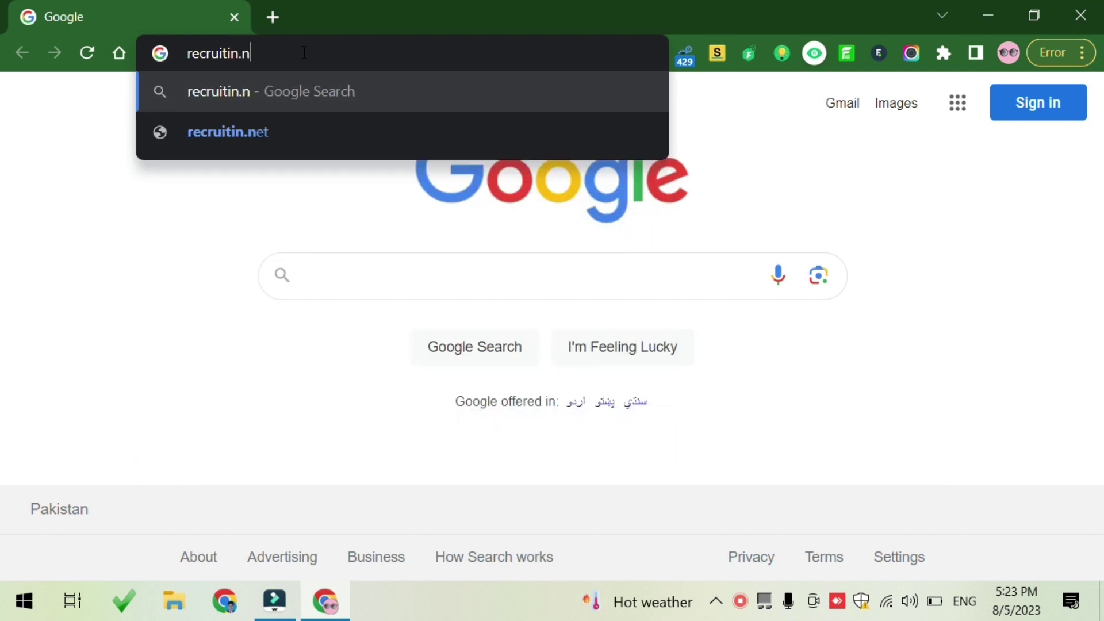
pyautogui.write('et')
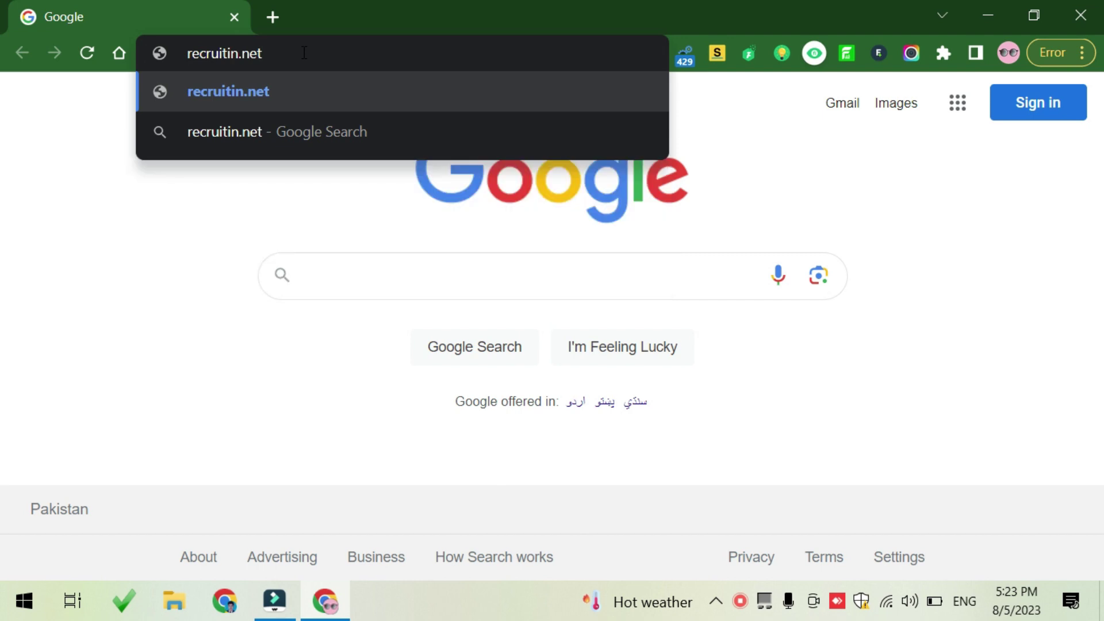
pyautogui.press('Return')
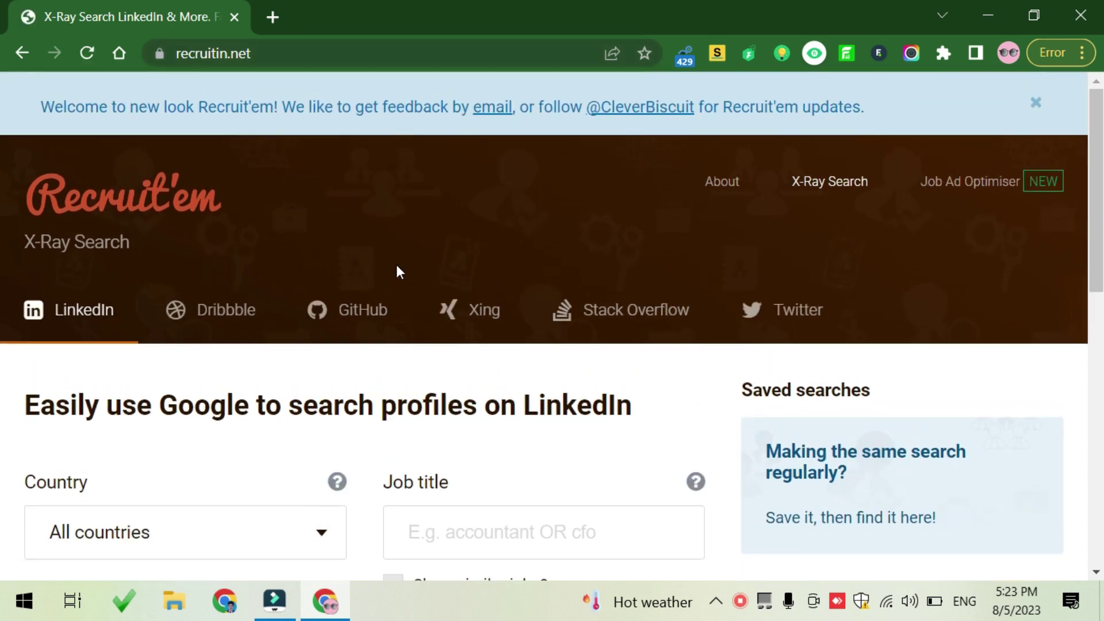
# - Set the Recruit'em search country to United States
pyautogui.scroll(-2, 400, 271)
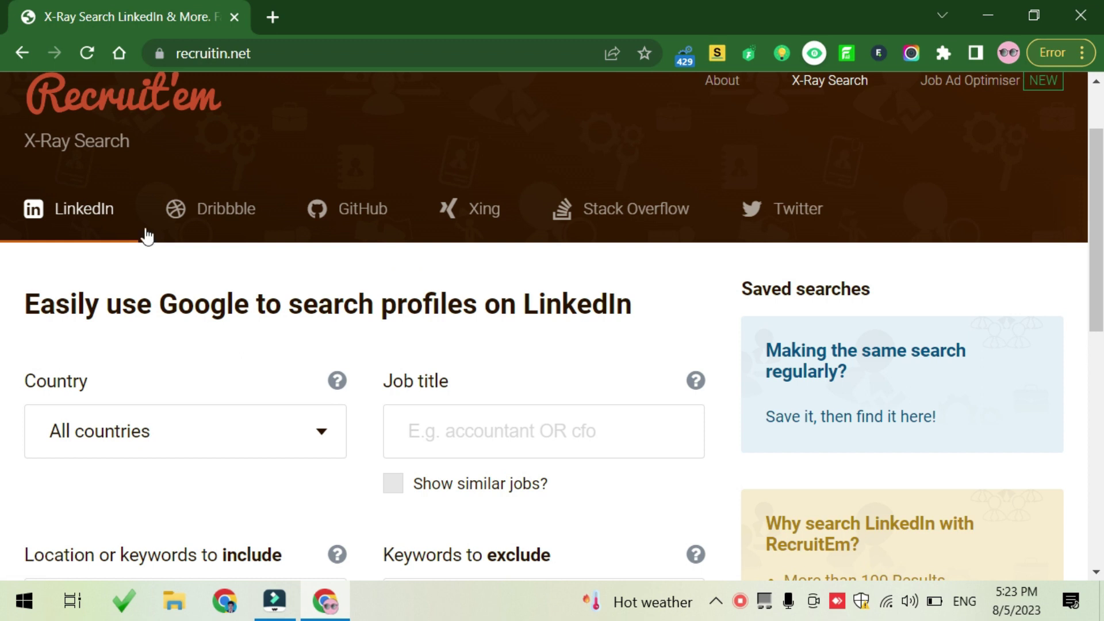
pyautogui.scroll(-2, 640, 250)
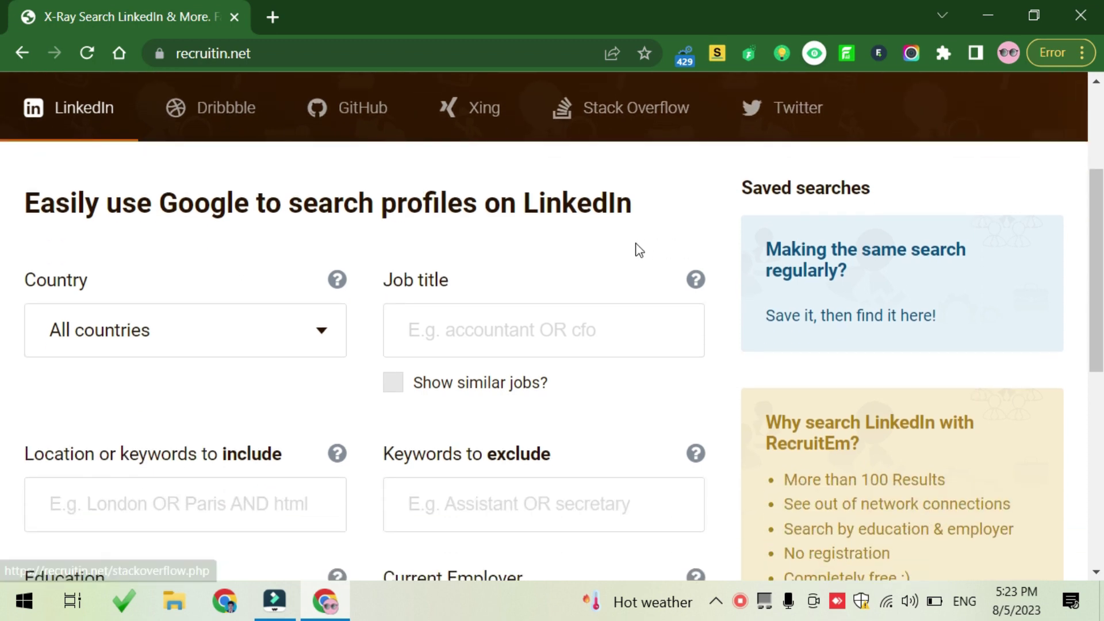
pyautogui.scroll(-2, 639, 250)
pyautogui.click(315, 232)
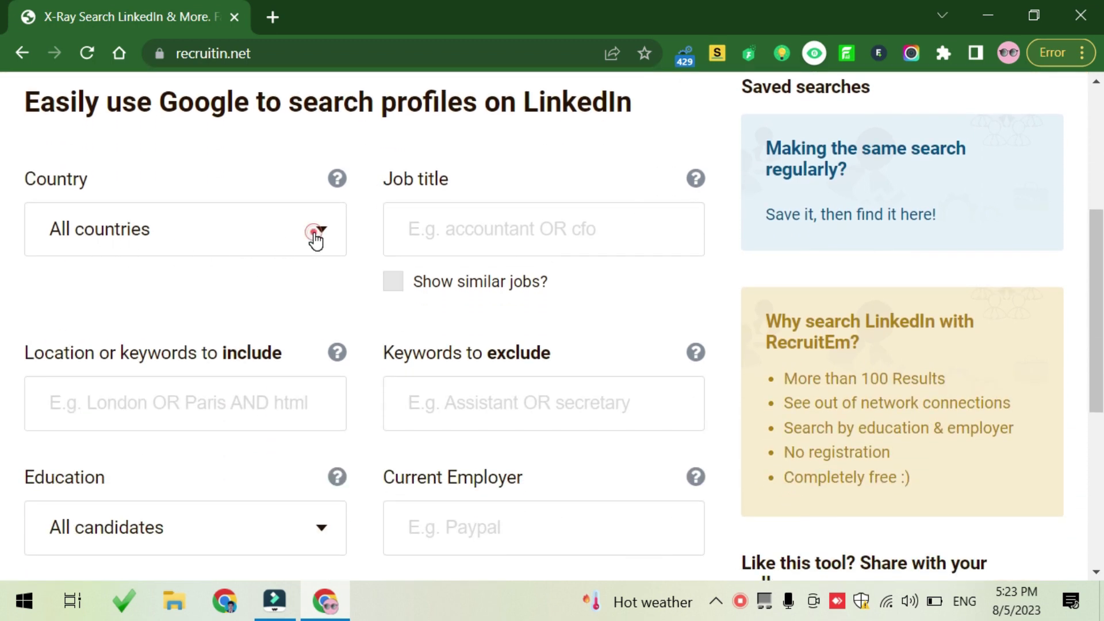
pyautogui.scroll(-2, 239, 263)
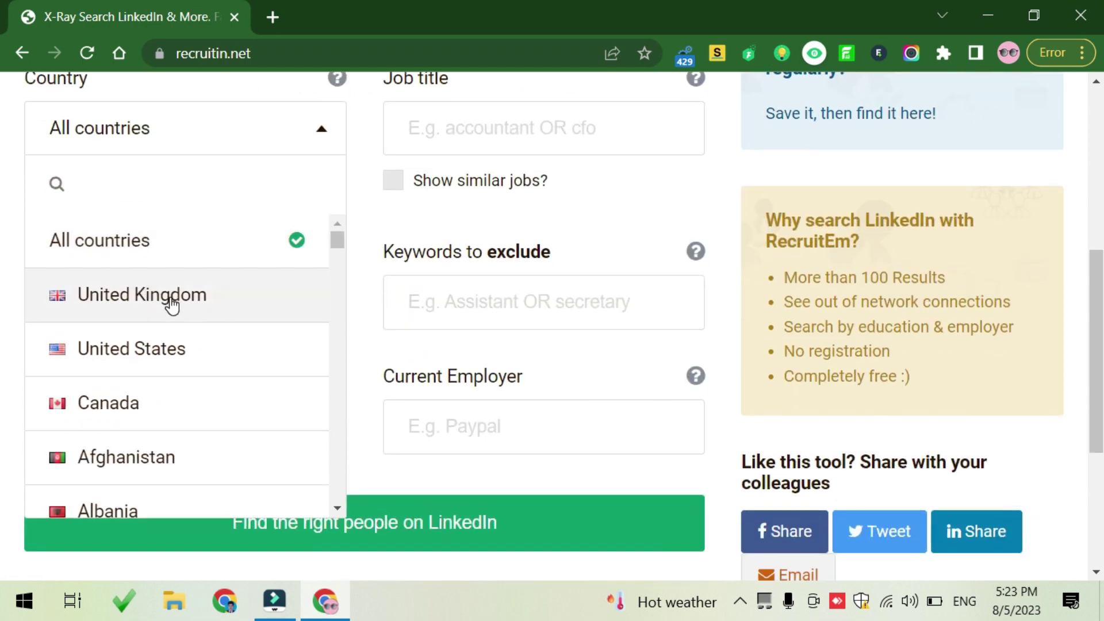
pyautogui.scroll(-3, 180, 303)
pyautogui.scroll(-3, 180, 307)
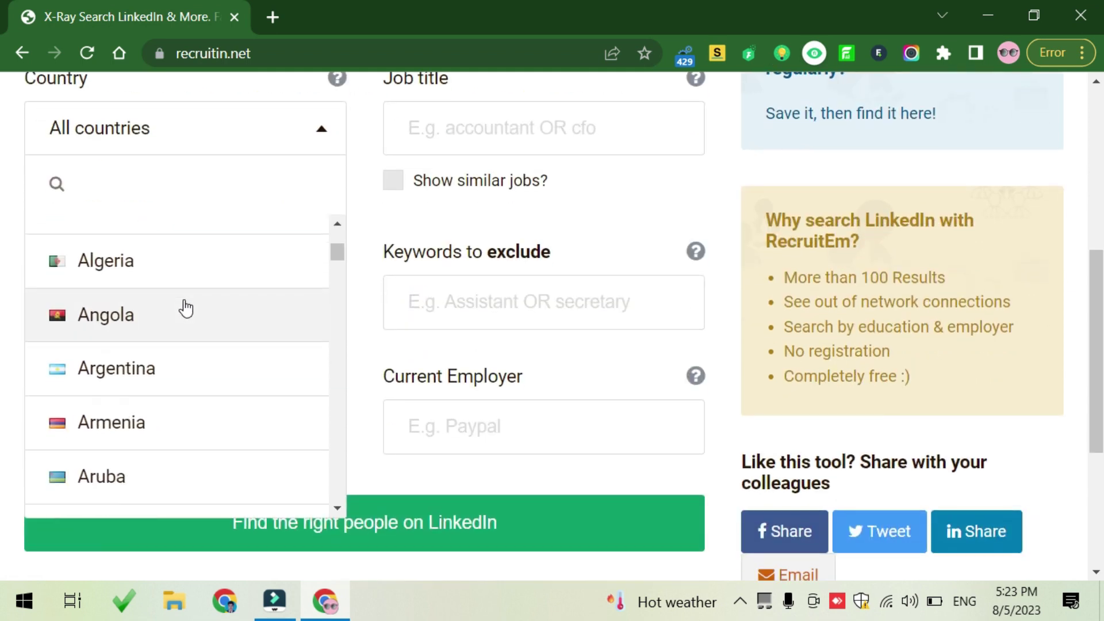
pyautogui.scroll(-3, 184, 309)
pyautogui.scroll(-2, 185, 311)
pyautogui.scroll(1, 182, 310)
pyautogui.scroll(10, 195, 298)
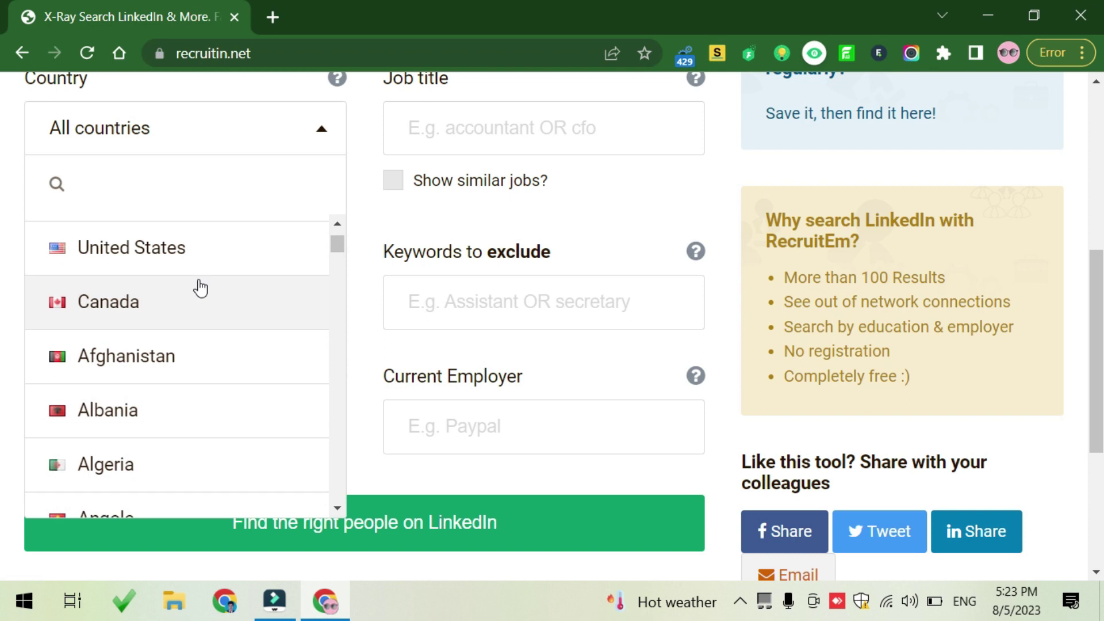
pyautogui.click(212, 254)
pyautogui.scroll(2, 523, 270)
# - Enter job title 'ceo', keep education at All candidates, and generate the search
pyautogui.click(490, 230)
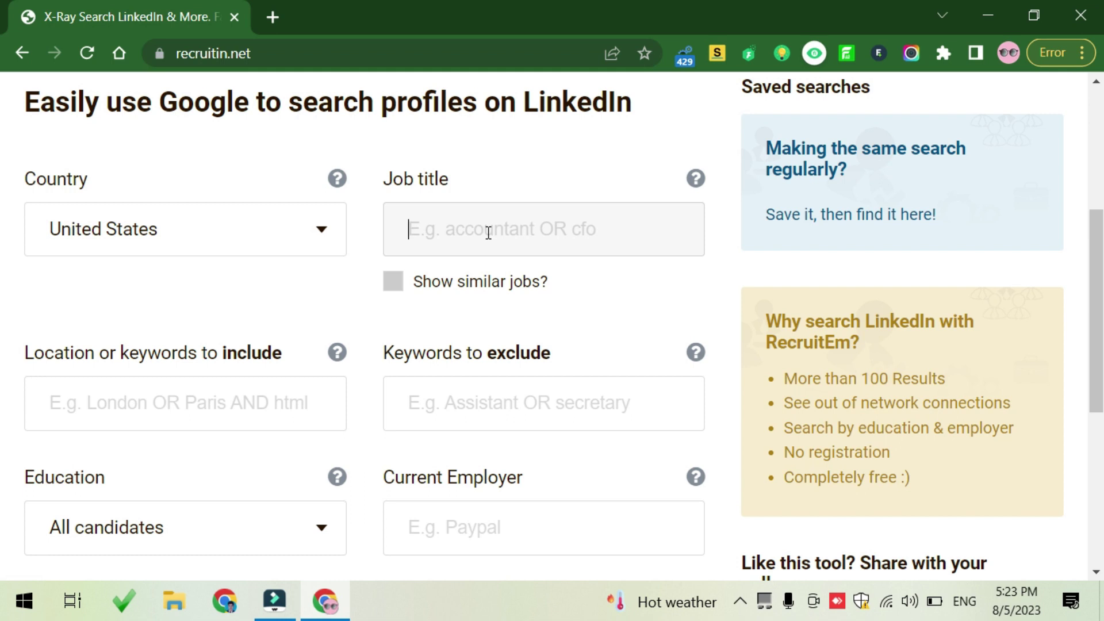
pyautogui.write('h')
pyautogui.press('BackSpace')
pyautogui.write('ceo')
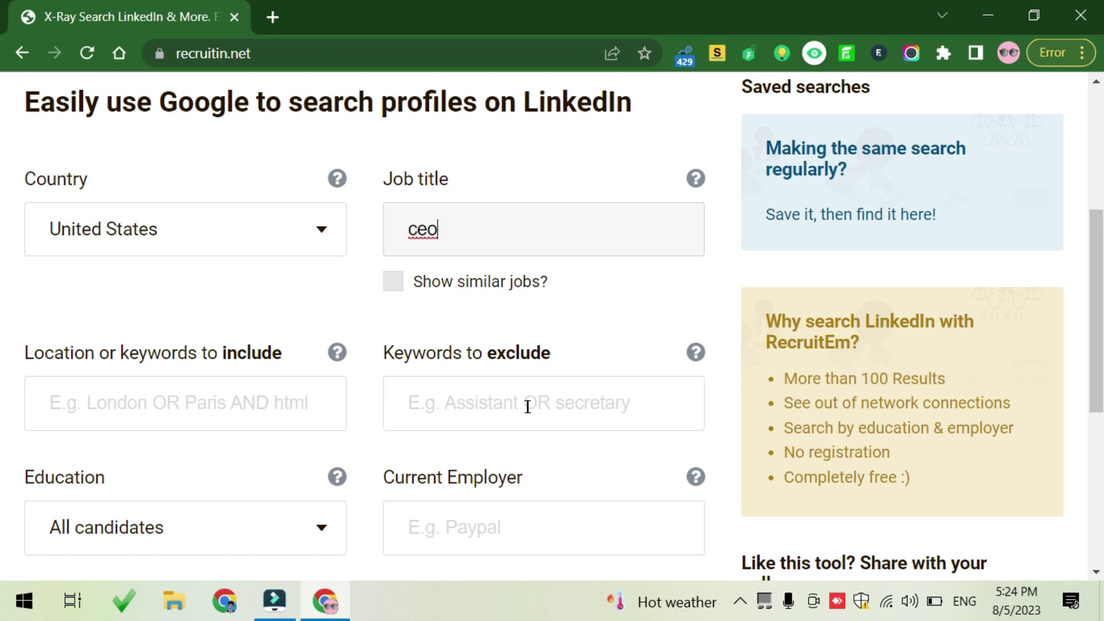
pyautogui.scroll(-2, 575, 383)
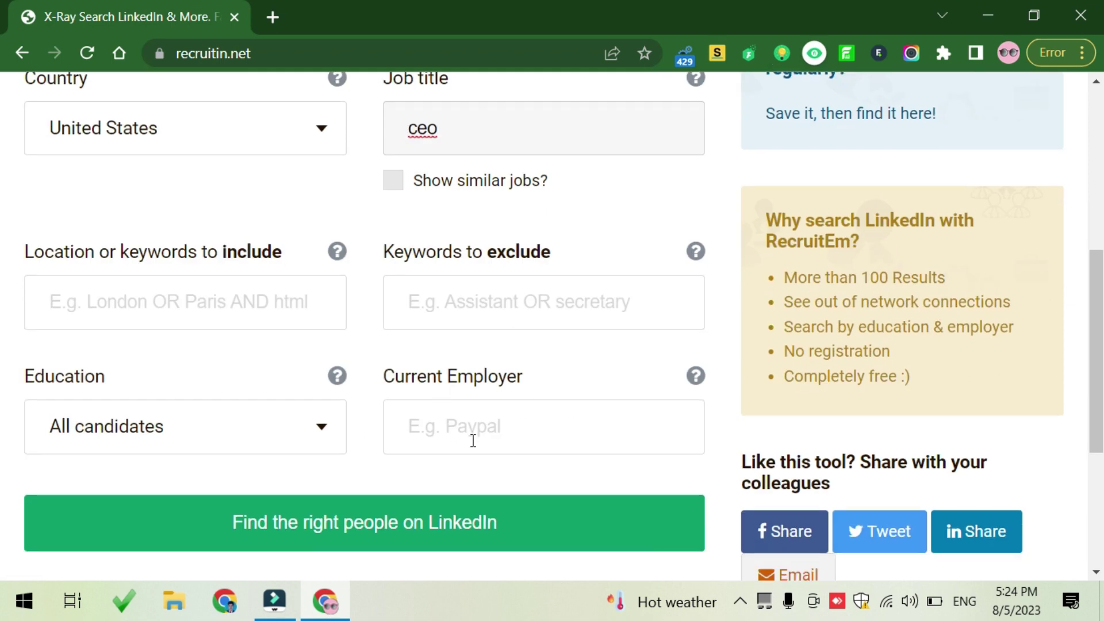
pyautogui.click(324, 432)
pyautogui.click(324, 432)
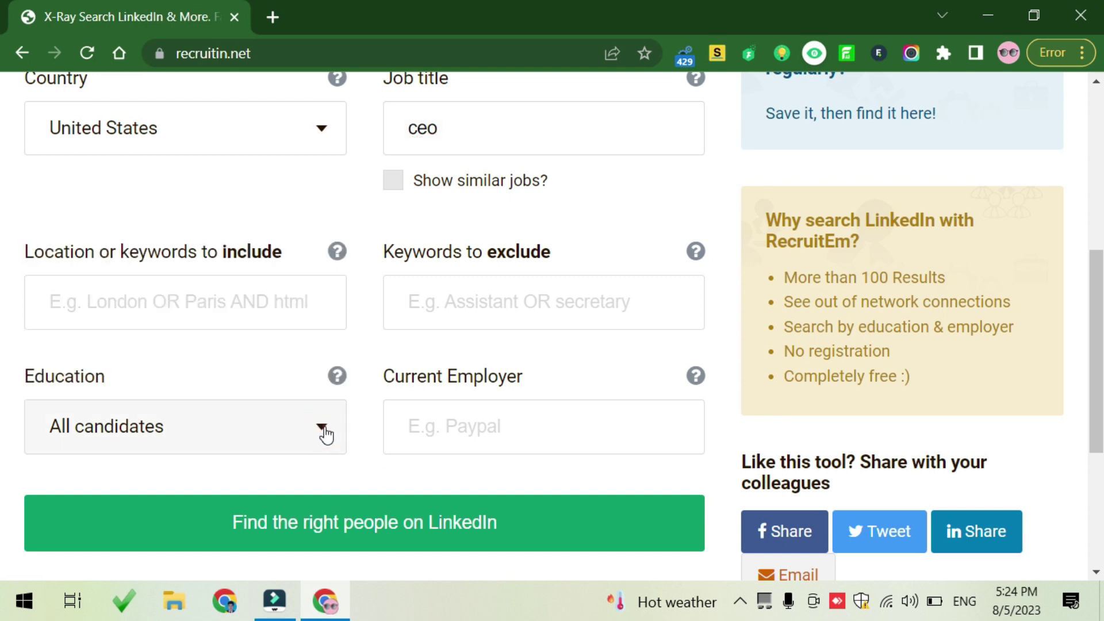
pyautogui.click(414, 524)
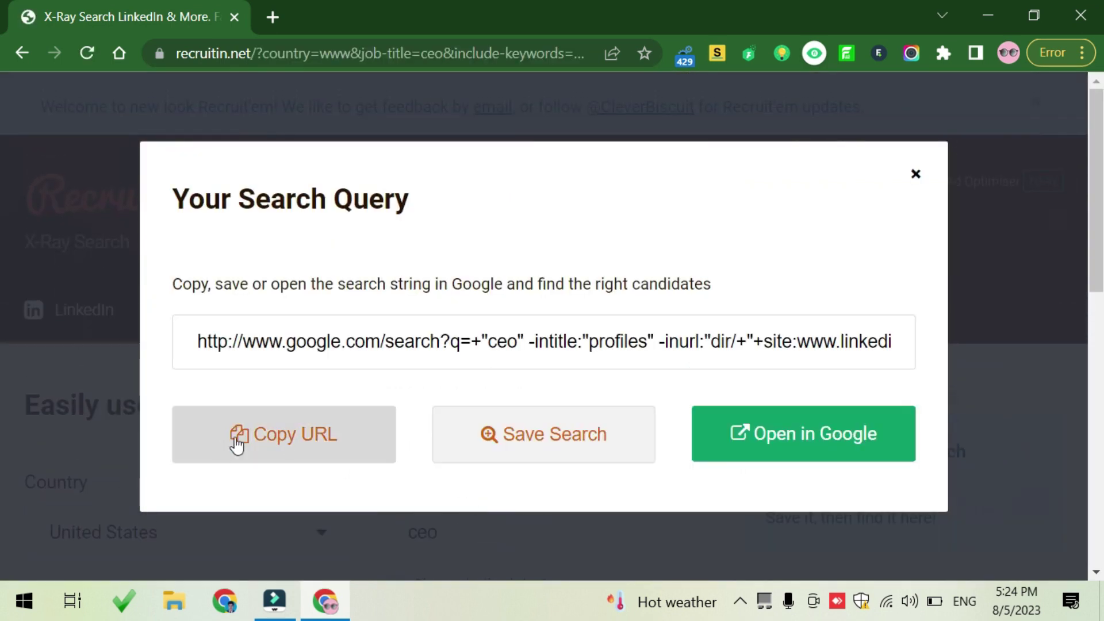
# - Copy the generated ceo search URL and run it in a new tab
pyautogui.click(263, 434)
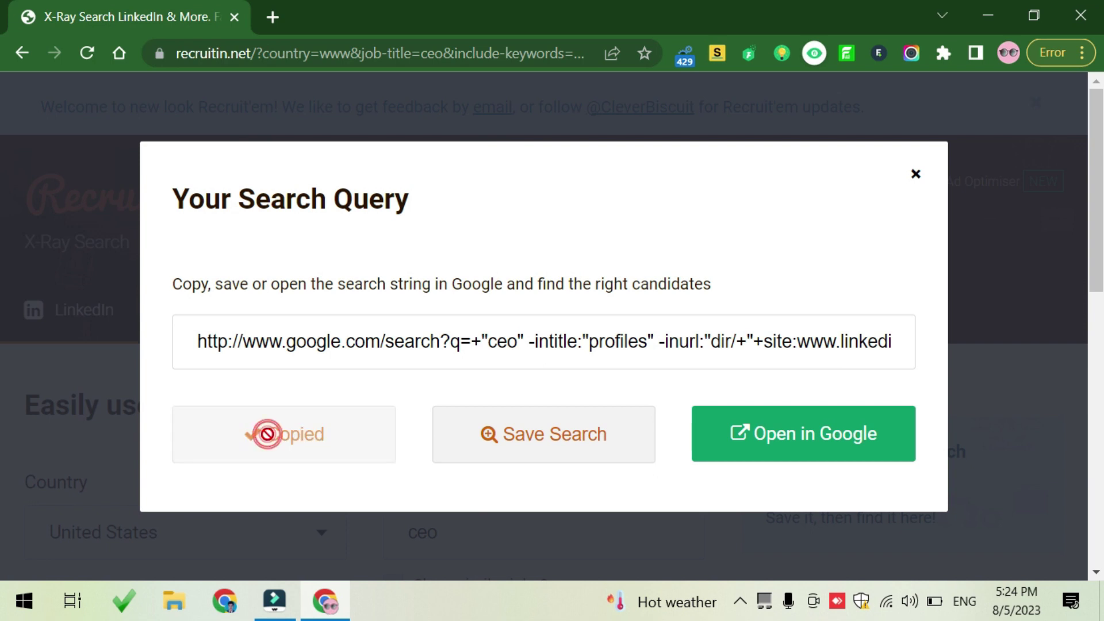
pyautogui.click(276, 20)
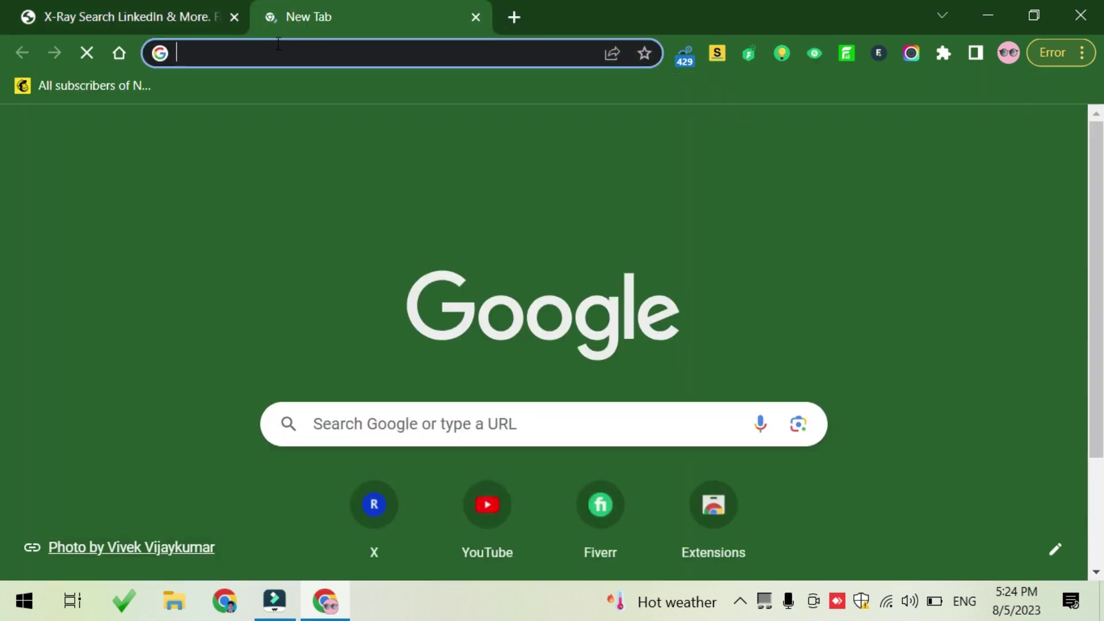
pyautogui.hotkey('ctrl', 'v')
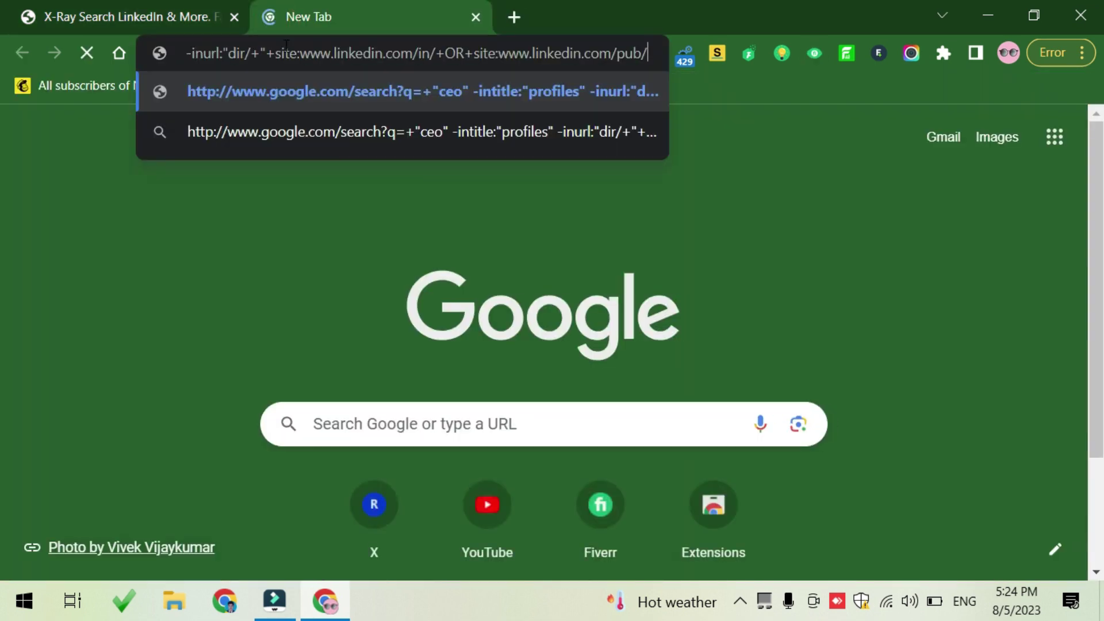
pyautogui.press('Return')
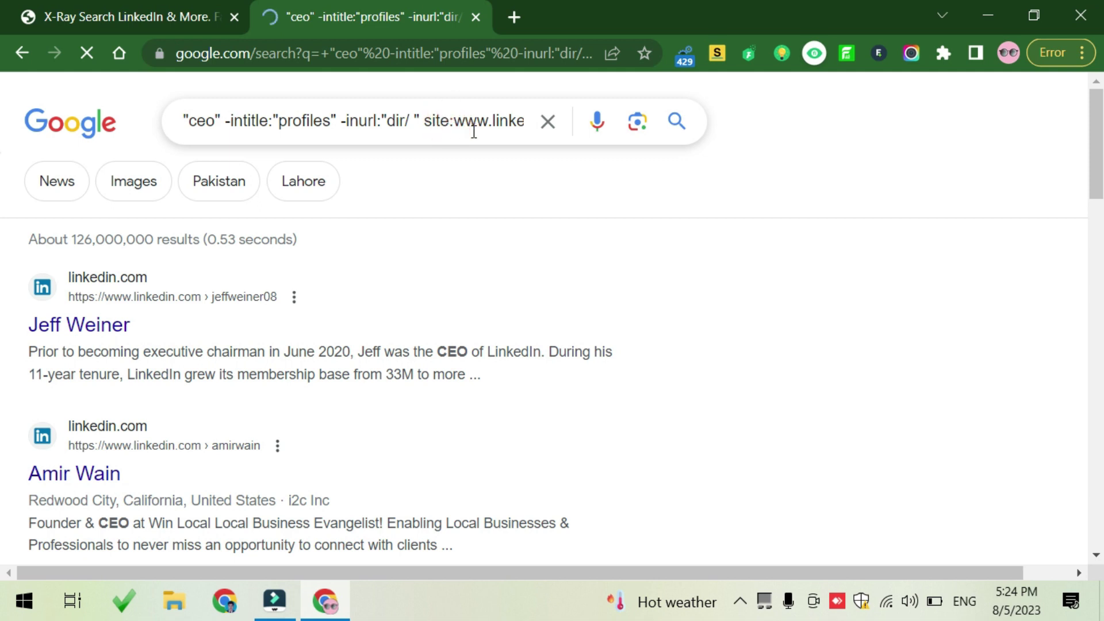
# - Add "gmail.com" in quotes to the X-ray query and rerun it, getting about 269,000 results
pyautogui.click(450, 122)
pyautogui.press('Right')
pyautogui.press('Right')
pyautogui.press('Right')
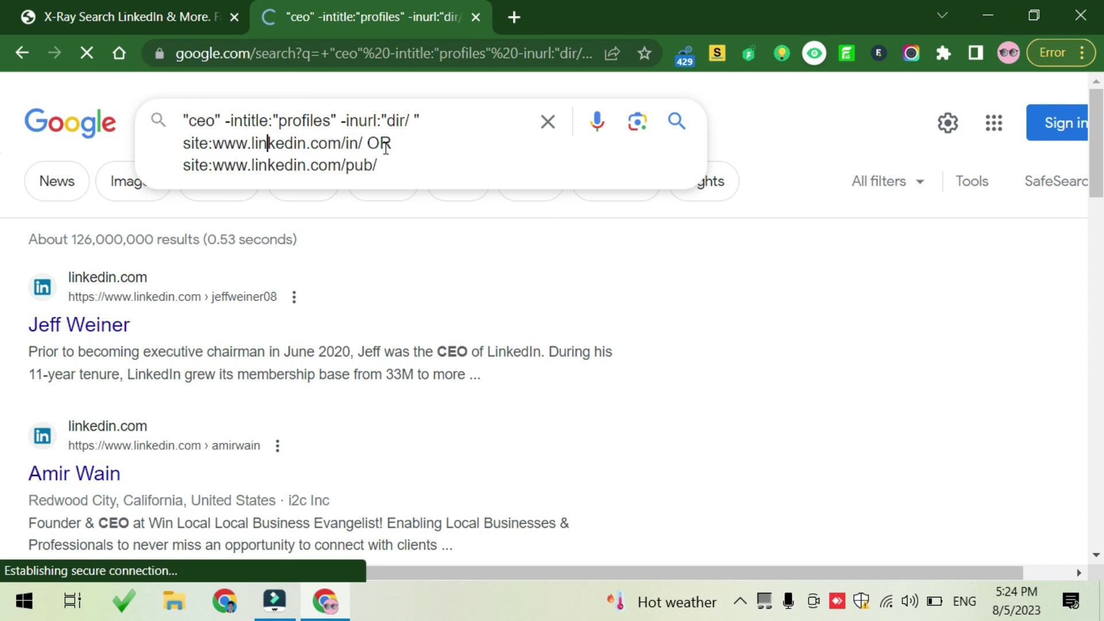
pyautogui.click(423, 117)
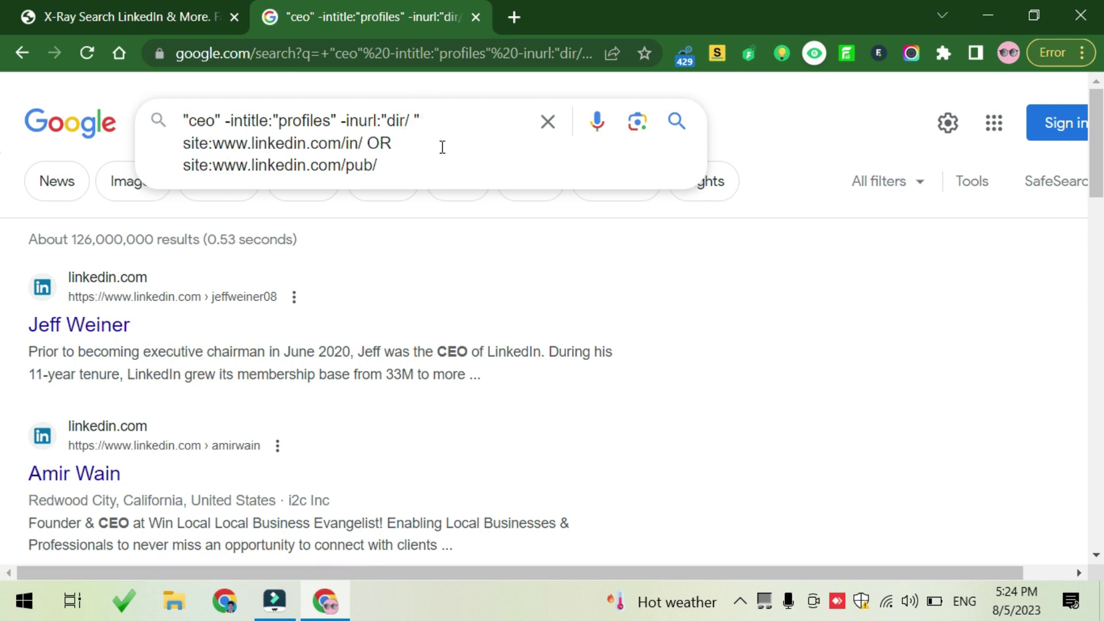
pyautogui.write("'")
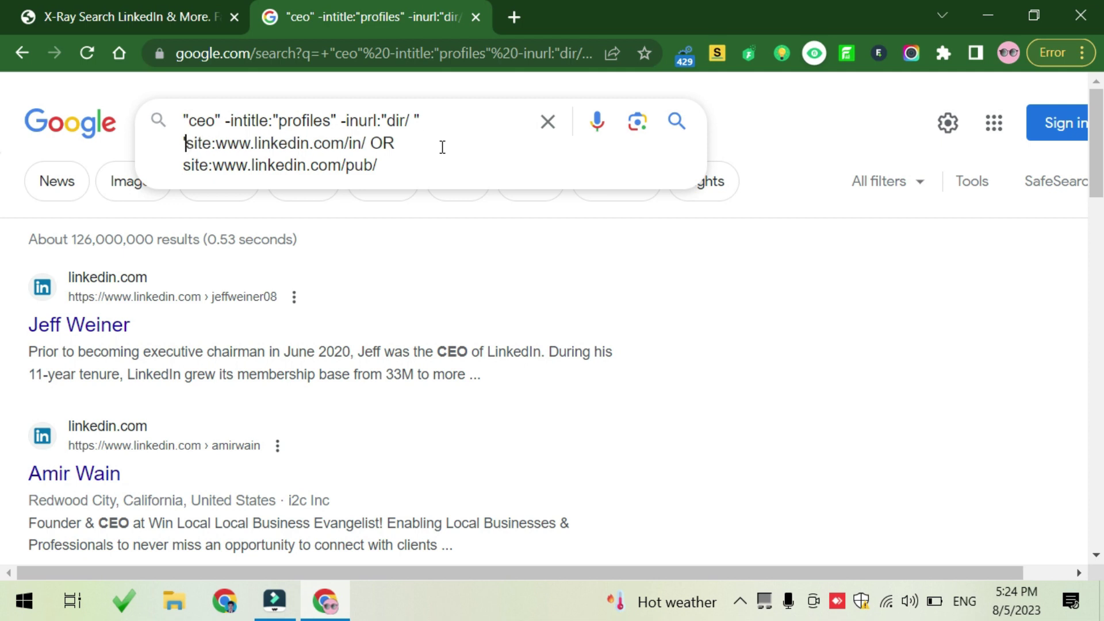
pyautogui.press('BackSpace')
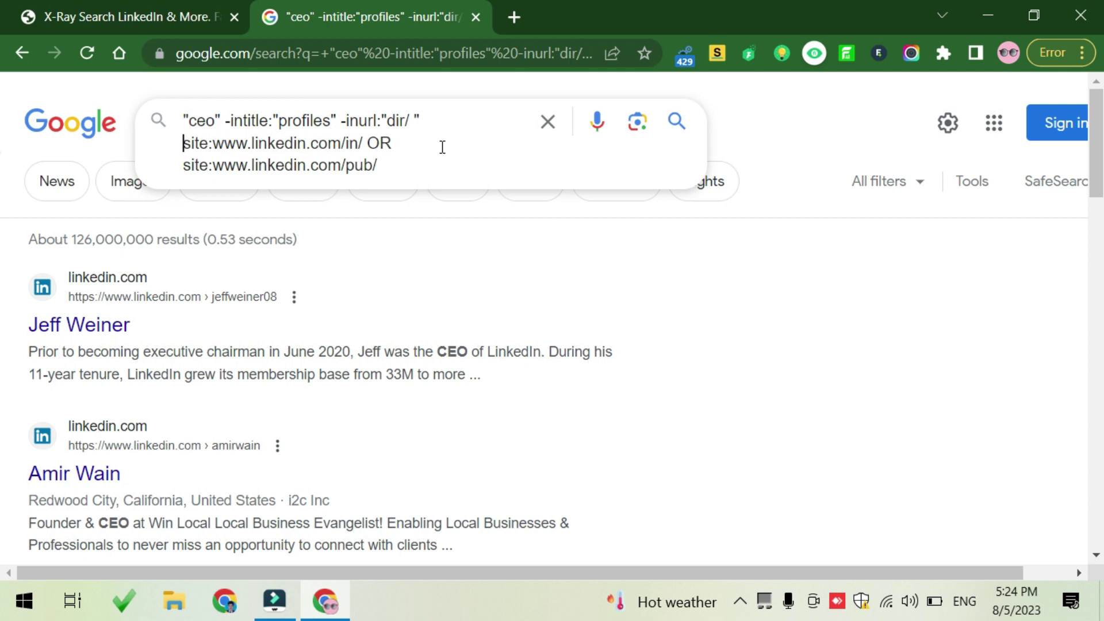
pyautogui.write('"')
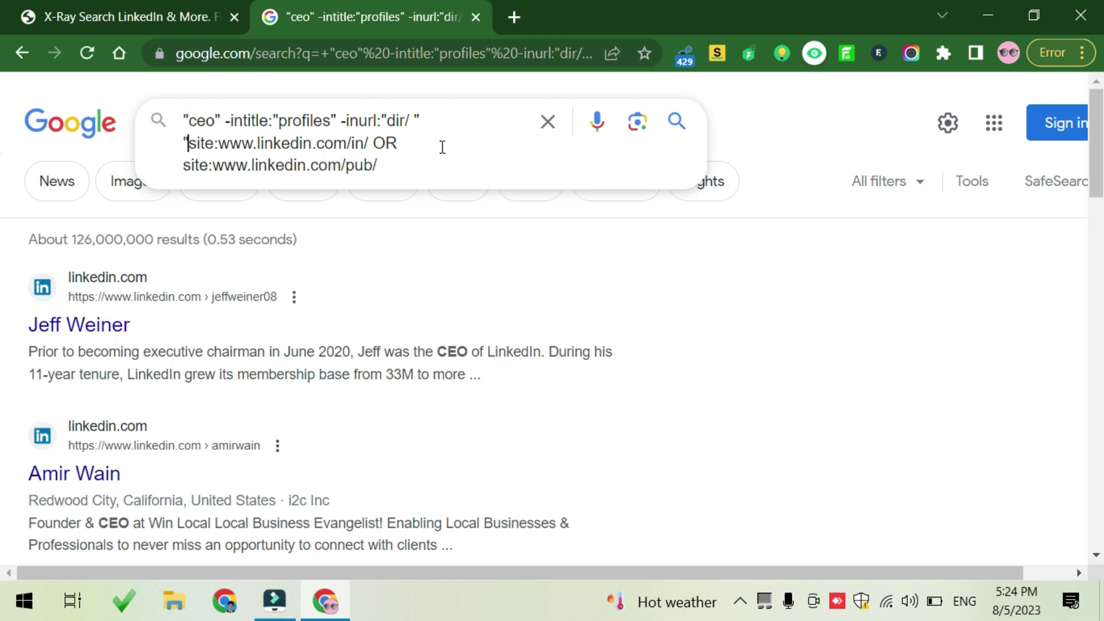
pyautogui.write('gm')
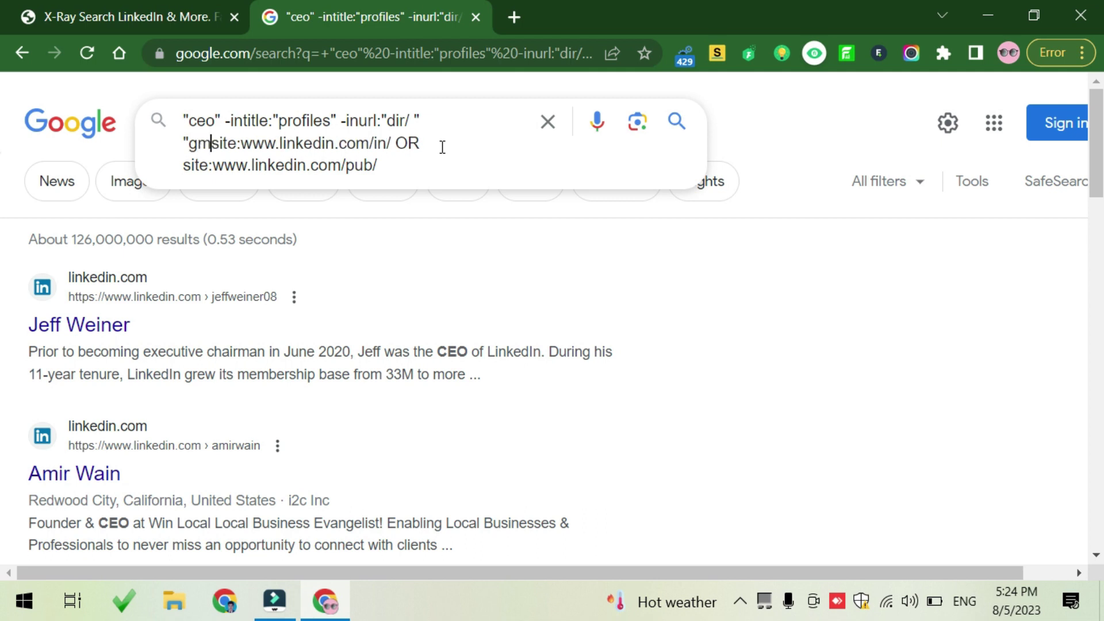
pyautogui.write('ail.co')
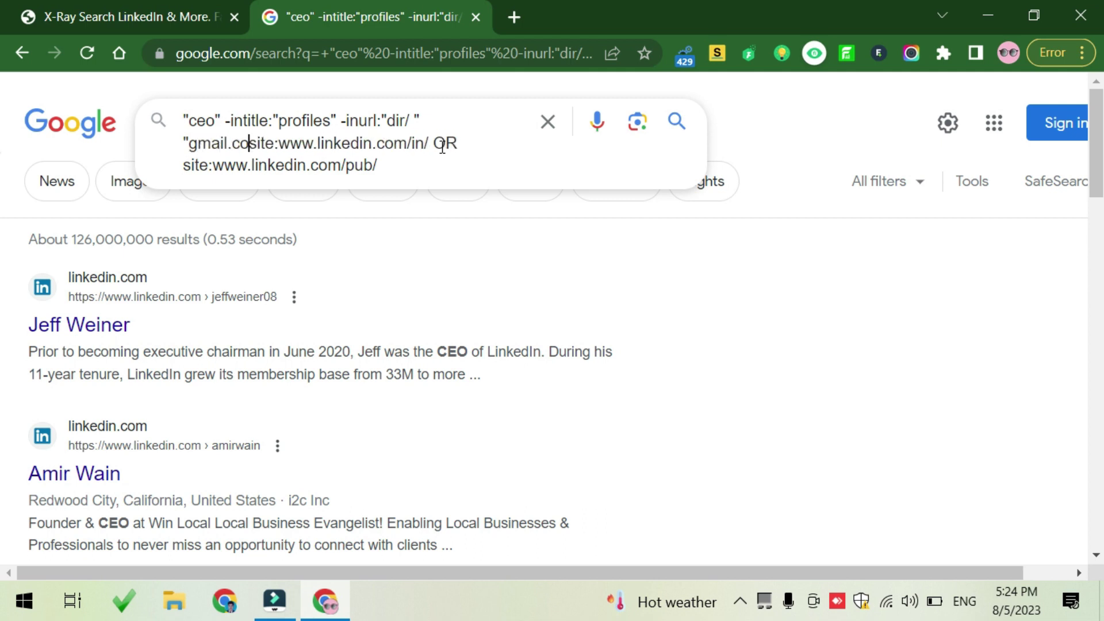
pyautogui.write('m"')
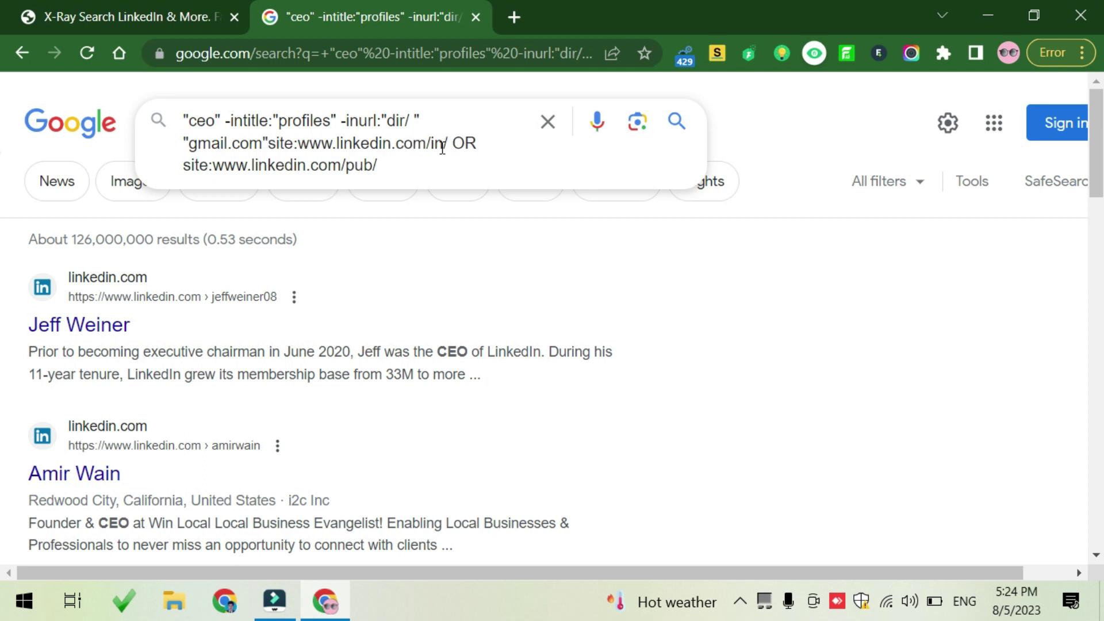
pyautogui.click(677, 122)
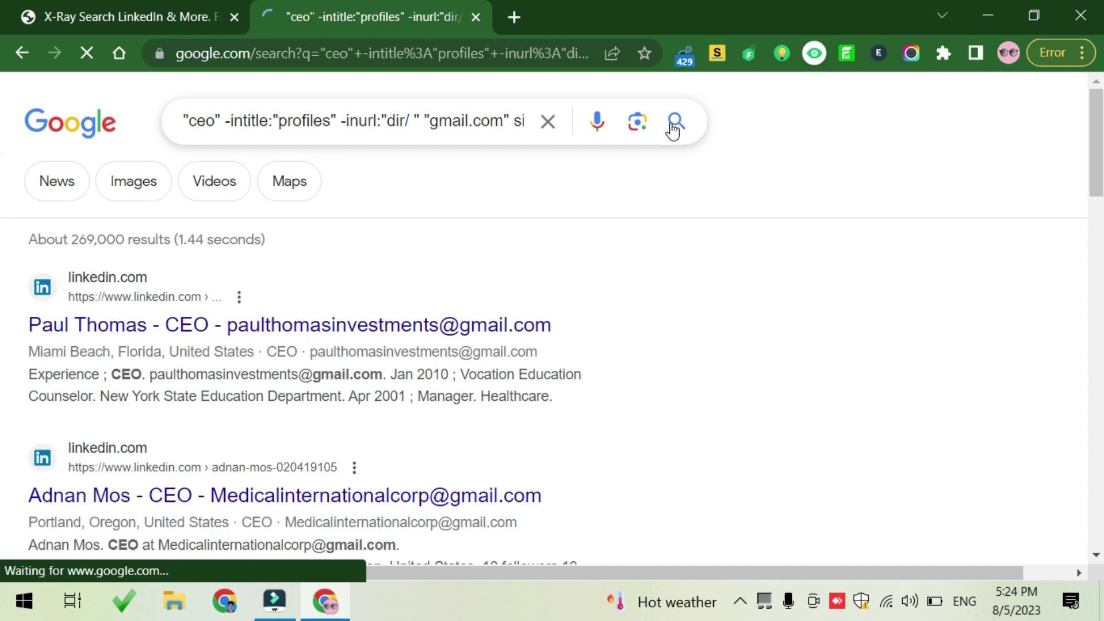
pyautogui.scroll(-2, 331, 347)
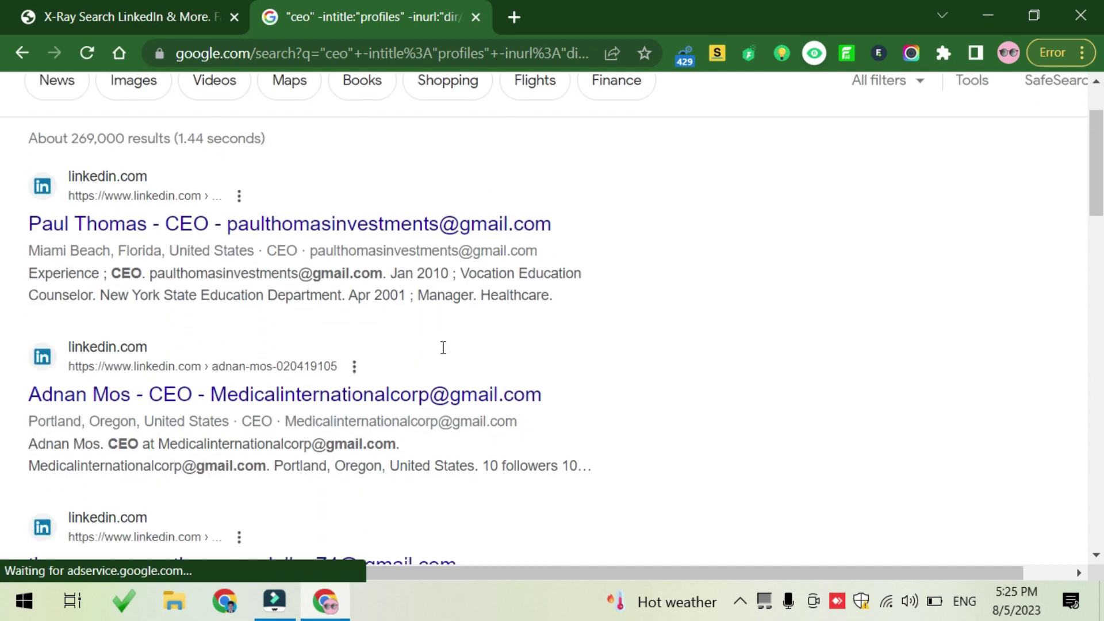
pyautogui.moveTo(152, 273); pyautogui.dragTo(389, 273)
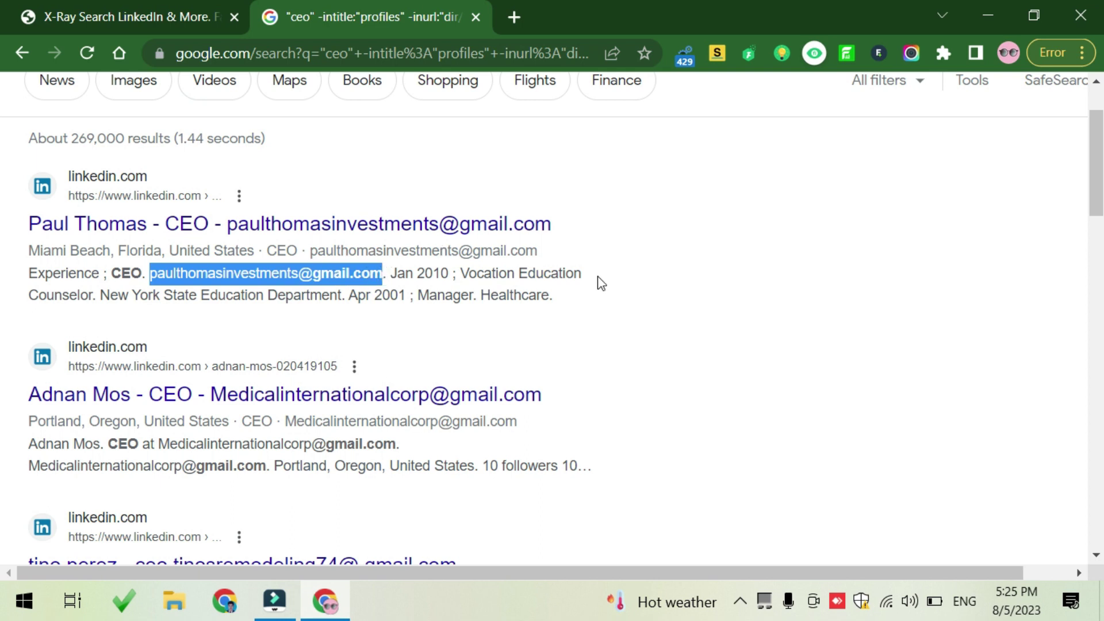
pyautogui.moveTo(268, 250); pyautogui.dragTo(295, 251)
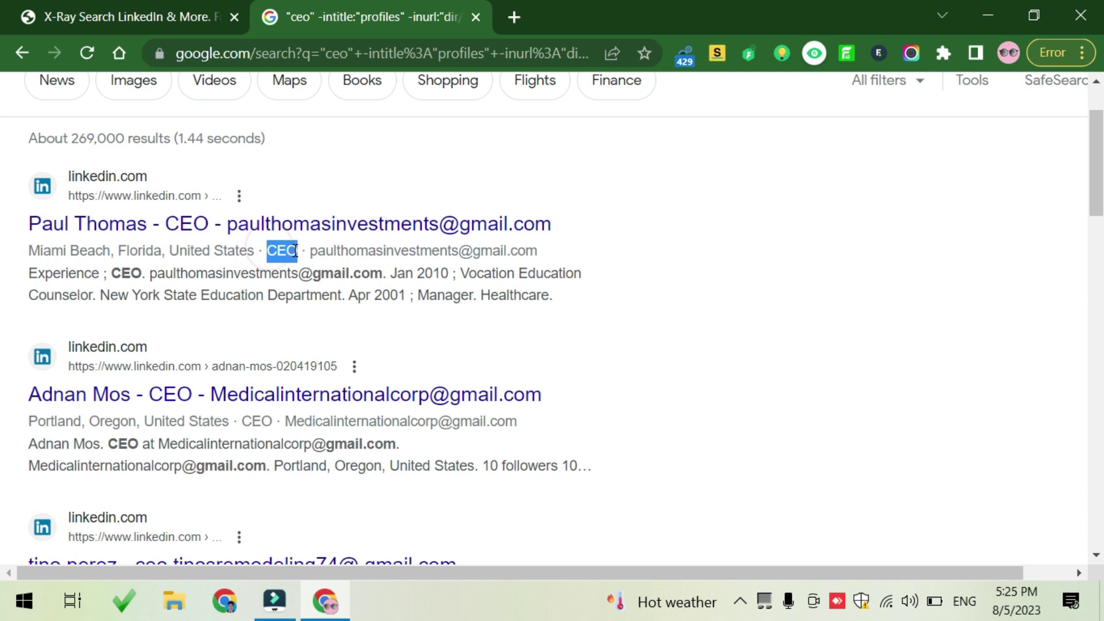
pyautogui.moveTo(173, 251); pyautogui.dragTo(255, 251)
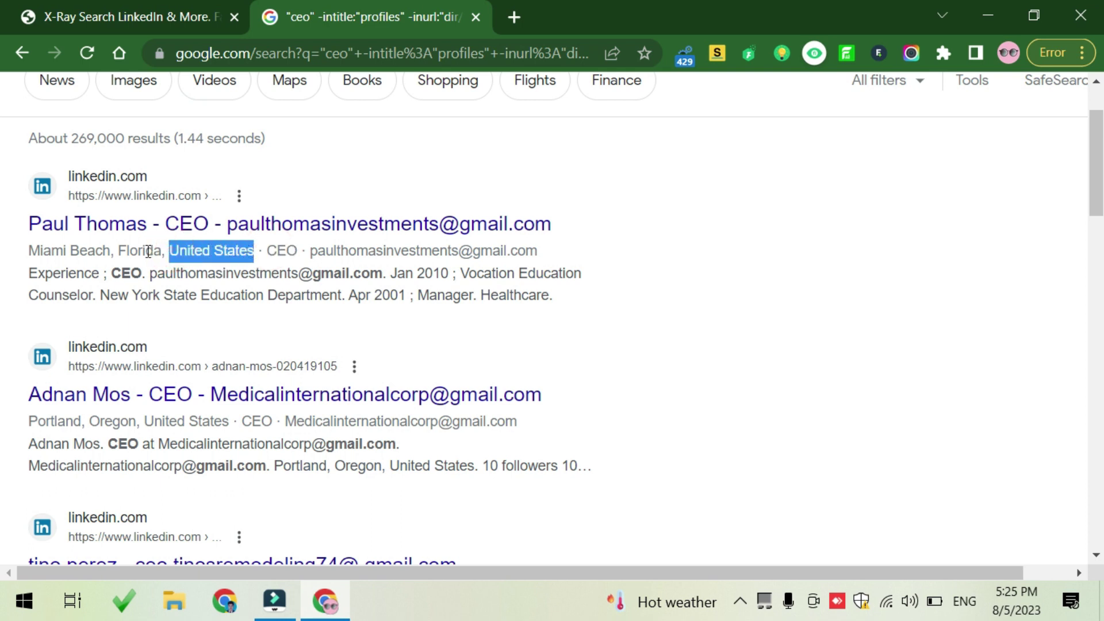
pyautogui.scroll(-4, 377, 298)
pyautogui.scroll(-6, 382, 311)
pyautogui.scroll(8, 382, 310)
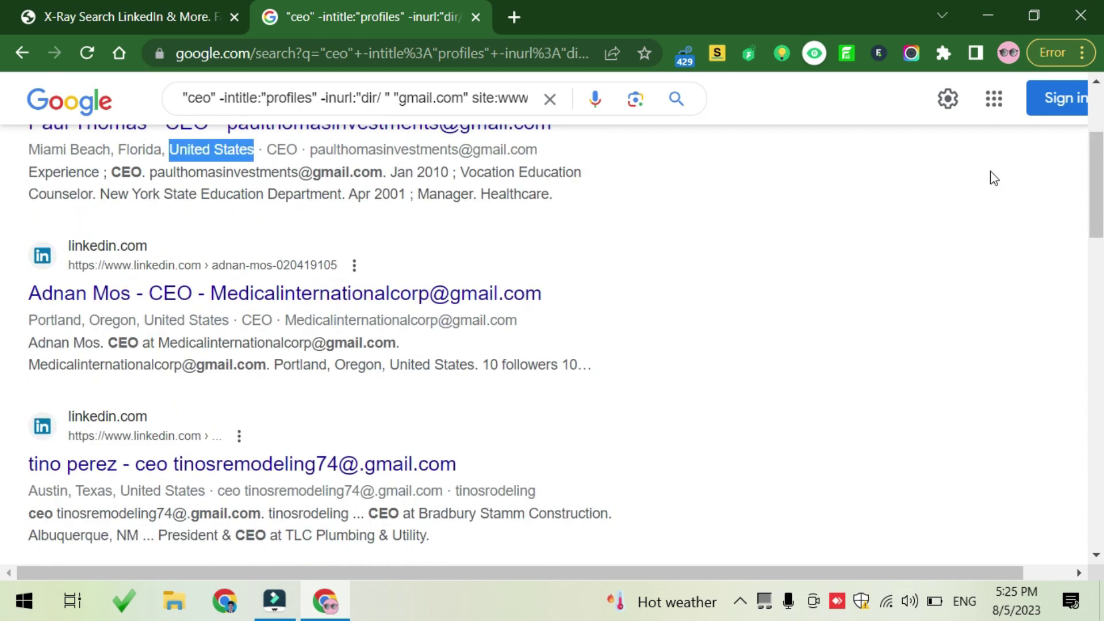
# - Go from quick settings to the full Google Search settings page
pyautogui.click(947, 98)
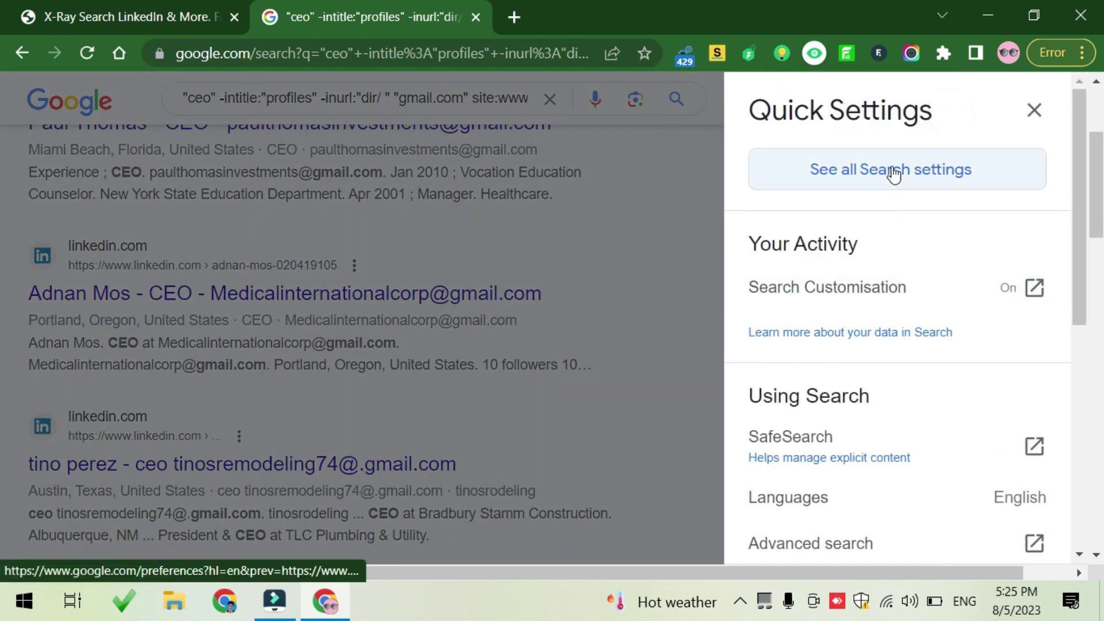
pyautogui.scroll(-6, 862, 299)
pyautogui.scroll(3, 854, 311)
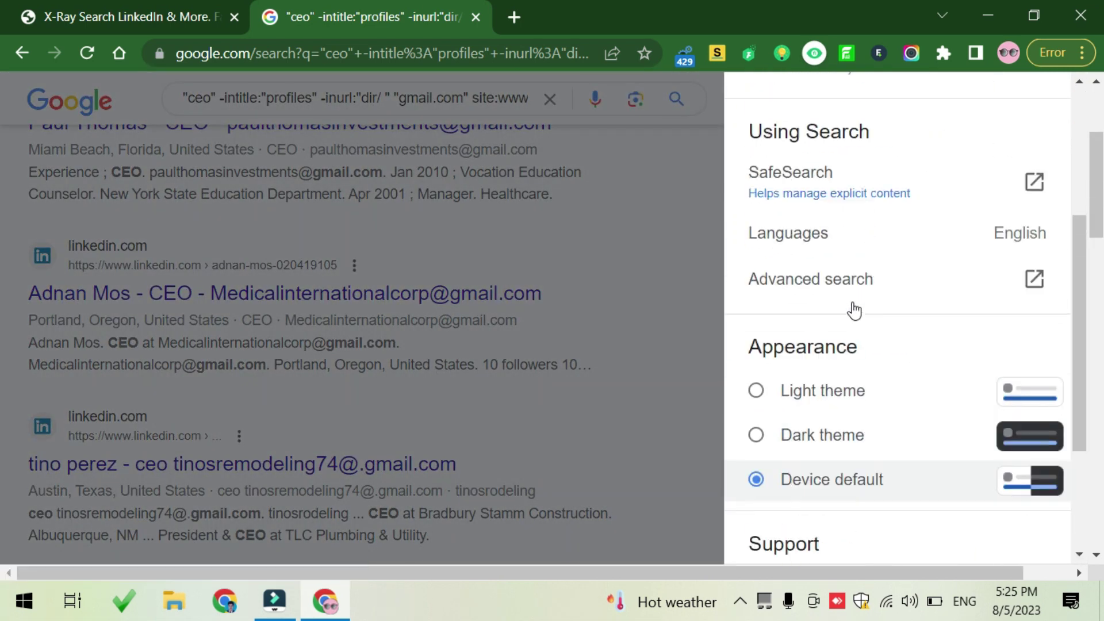
pyautogui.scroll(3, 855, 311)
pyautogui.scroll(1, 857, 278)
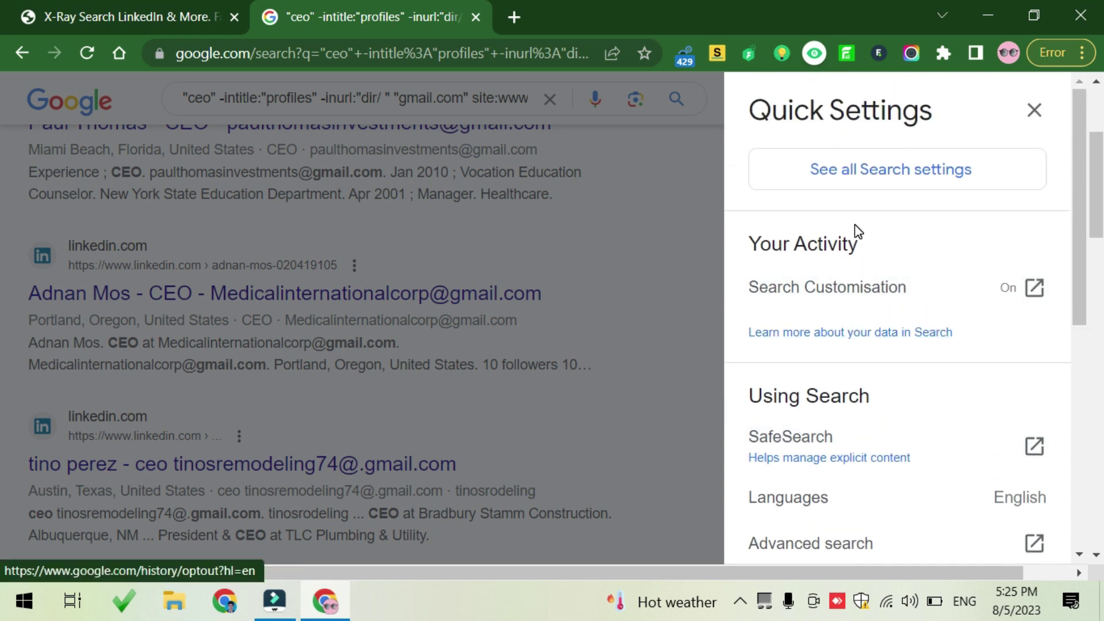
pyautogui.click(866, 172)
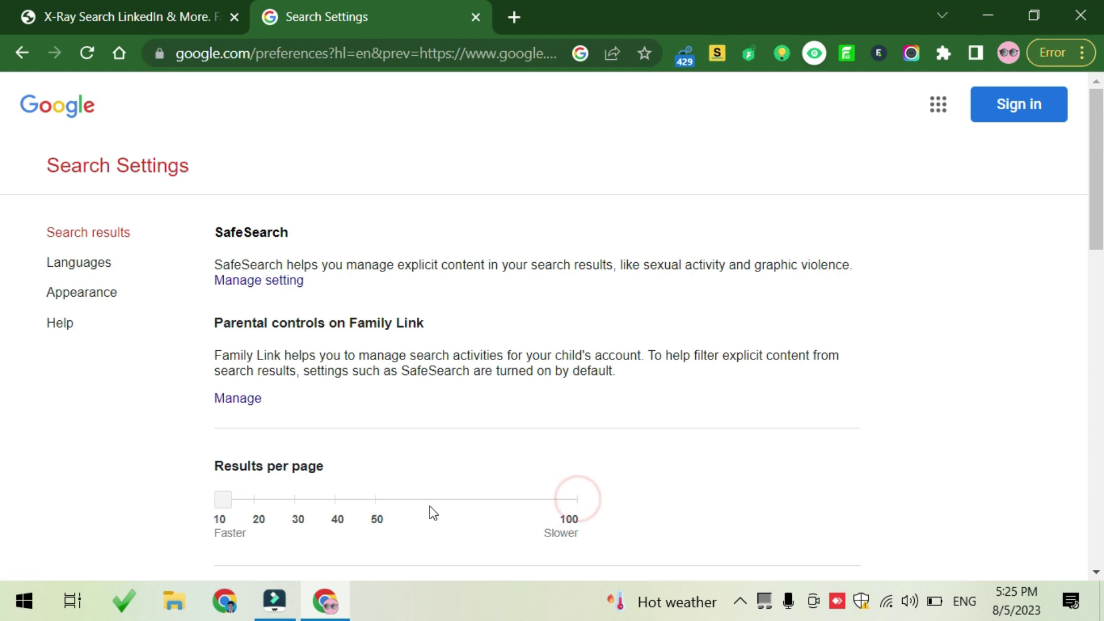
# - Set results per page to 100, save, and dismiss the confirmation
pyautogui.moveTo(222, 499); pyautogui.dragTo(519, 511)
pyautogui.press('Left')
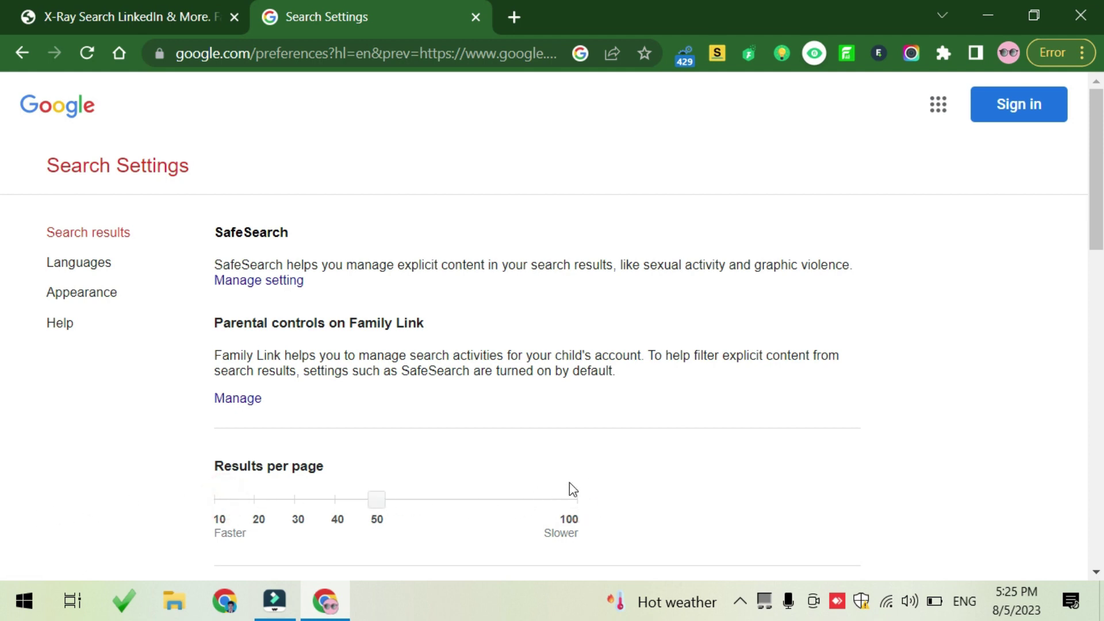
pyautogui.press('Left')
pyautogui.moveTo(343, 504); pyautogui.dragTo(559, 509)
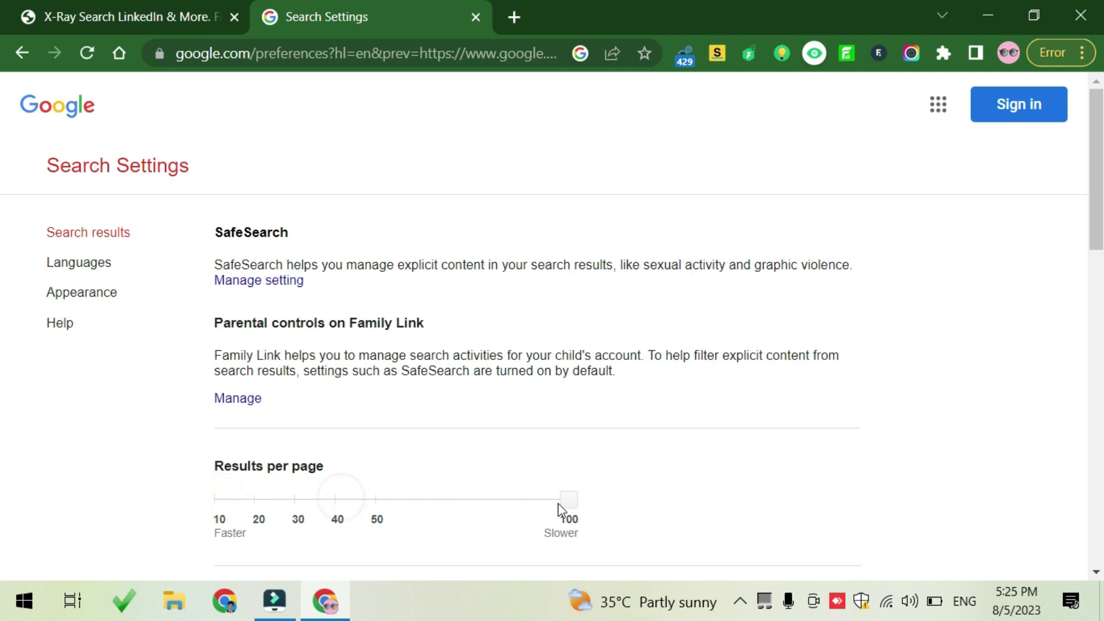
pyautogui.scroll(-5, 1018, 246)
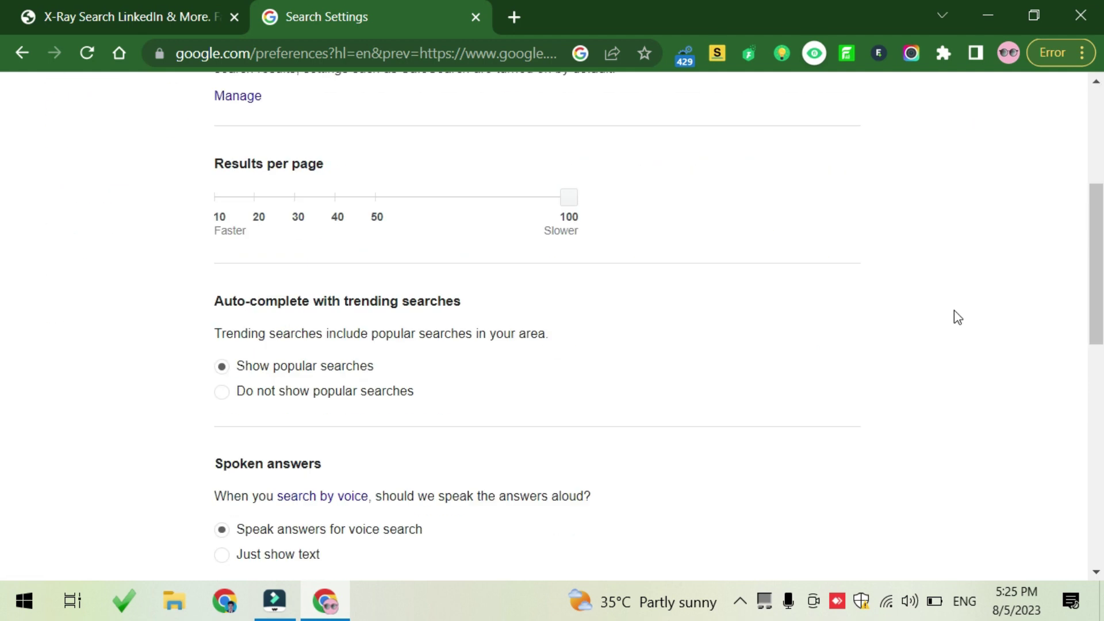
pyautogui.scroll(-10, 954, 315)
pyautogui.scroll(-4, 535, 409)
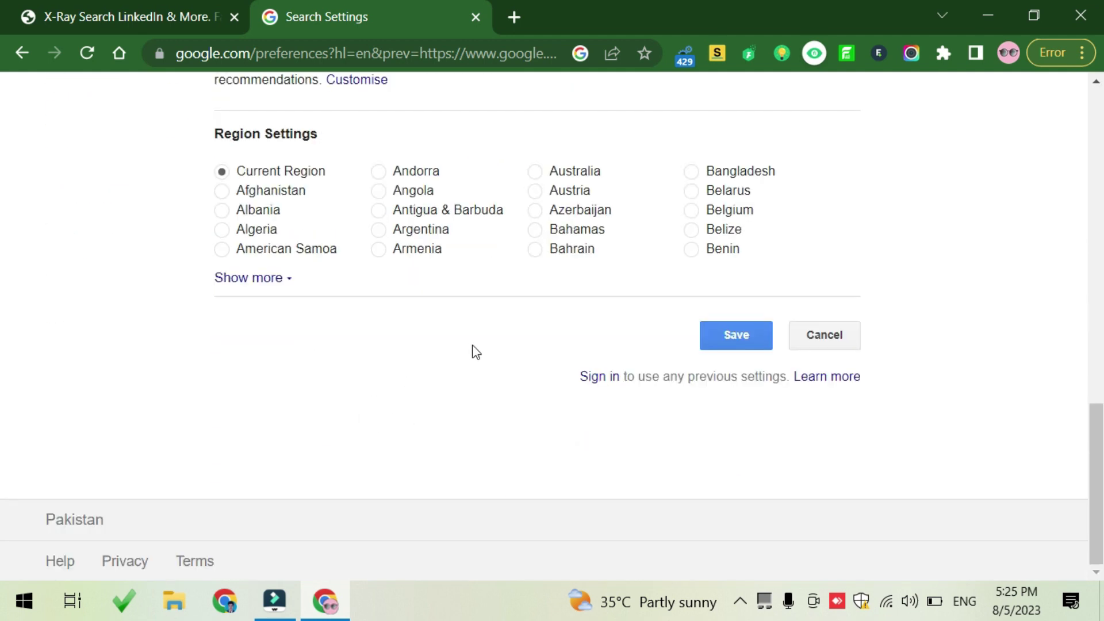
pyautogui.click(746, 349)
pyautogui.click(733, 179)
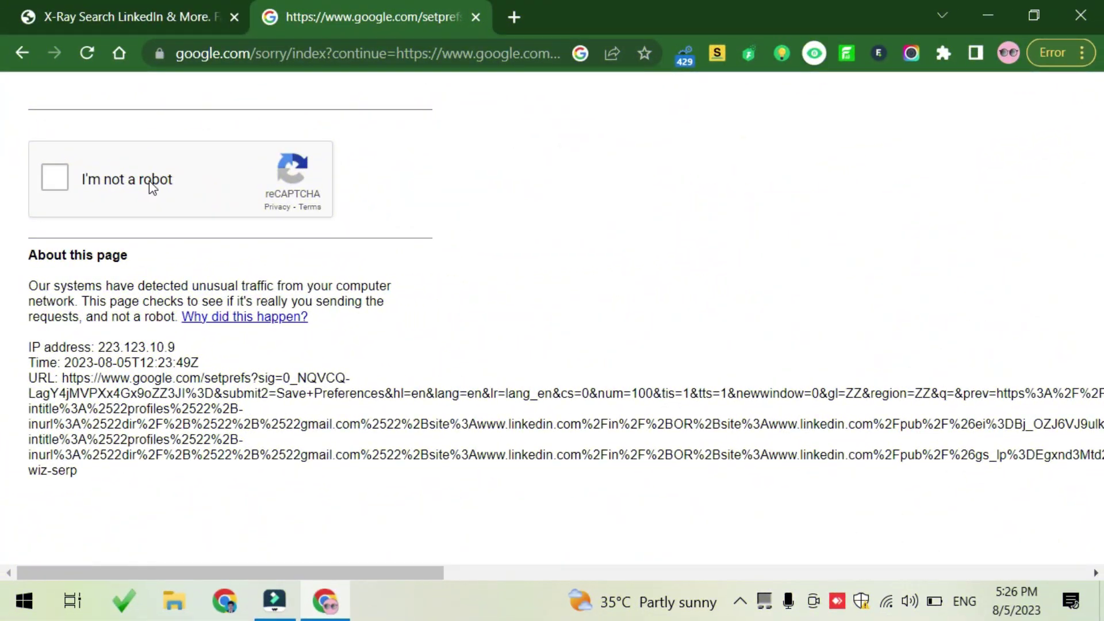
# - Pass the reCAPTCHA by ticking the box, selecting the three hill tiles, and verifying
pyautogui.click(80, 188)
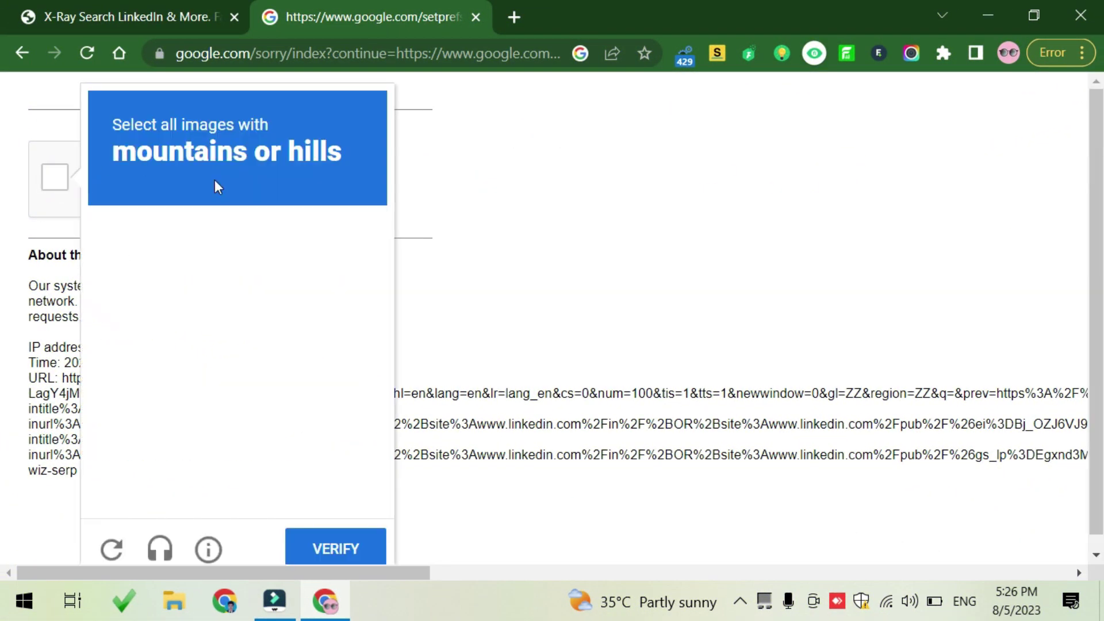
pyautogui.click(227, 255)
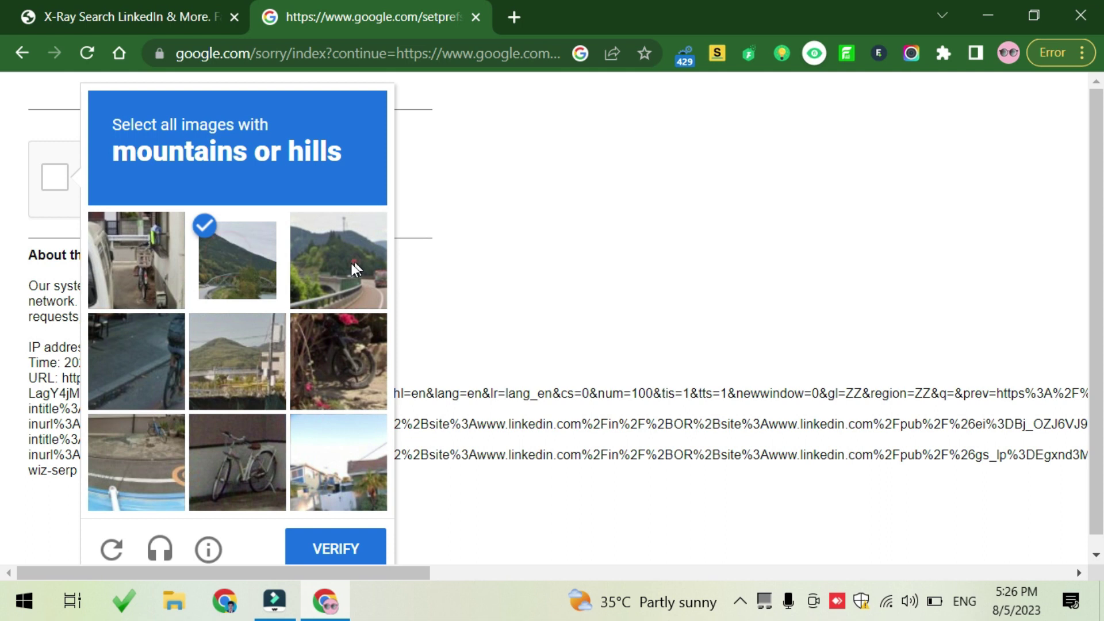
pyautogui.click(352, 266)
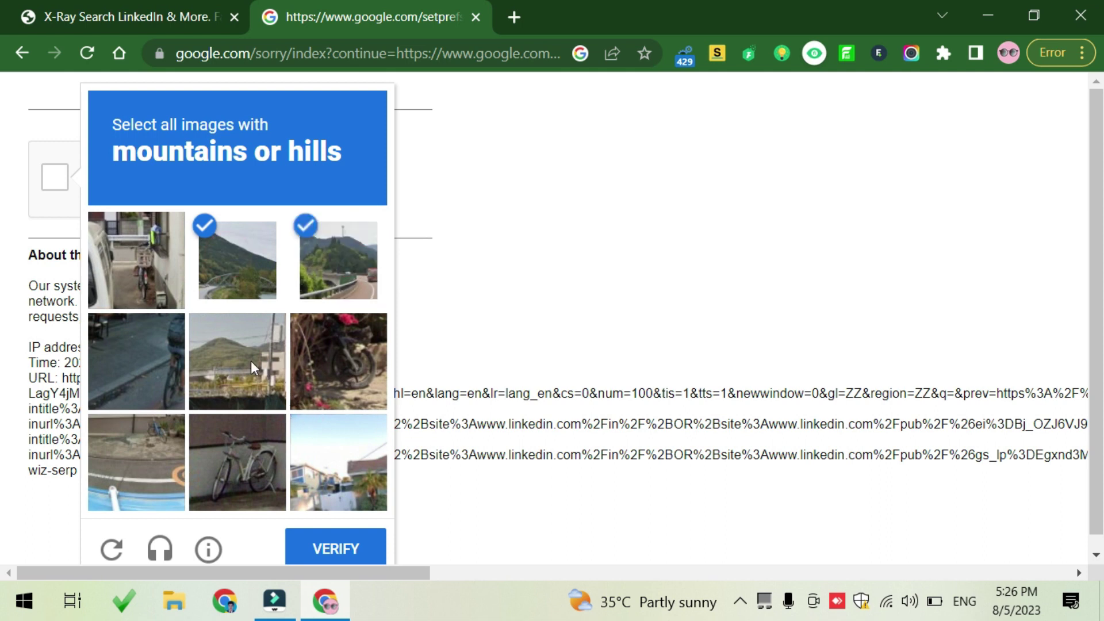
pyautogui.click(251, 360)
pyautogui.click(344, 549)
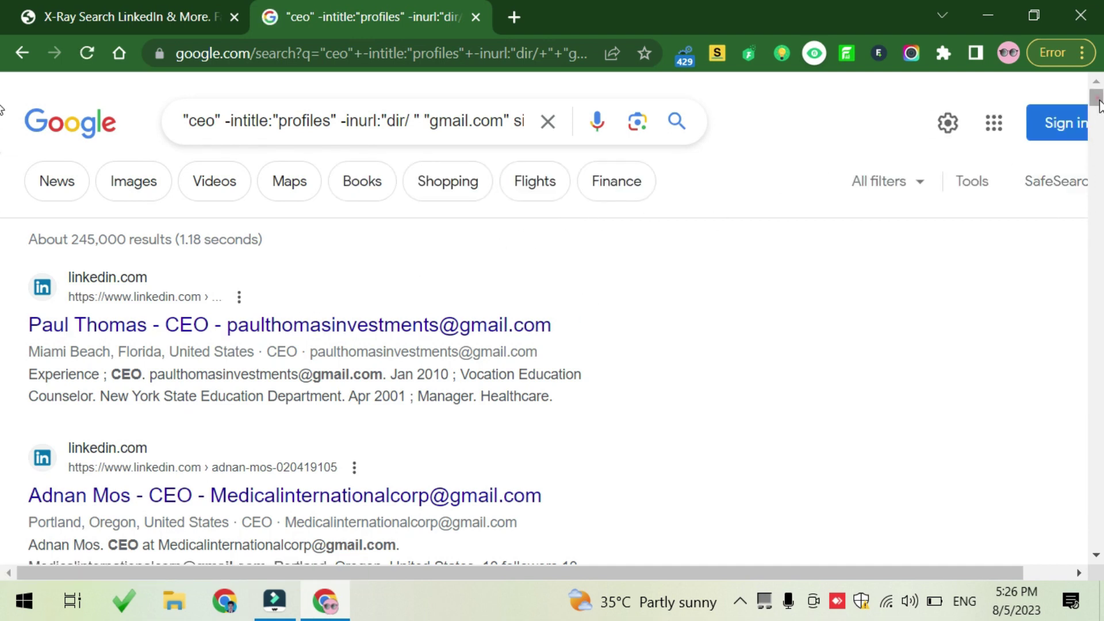
# - Turn on the email extractor's Enable Auto Search option and close its popup
pyautogui.scroll(-10, 2, 345)
pyautogui.scroll(-3, 2, 489)
pyautogui.scroll(-2, 1, 546)
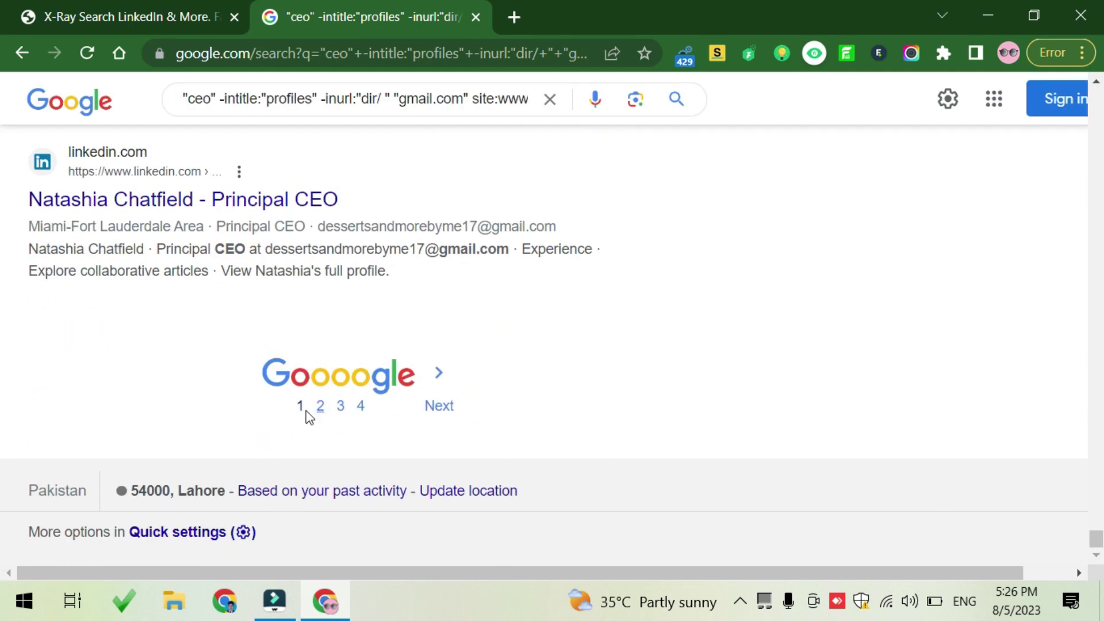
pyautogui.click(680, 54)
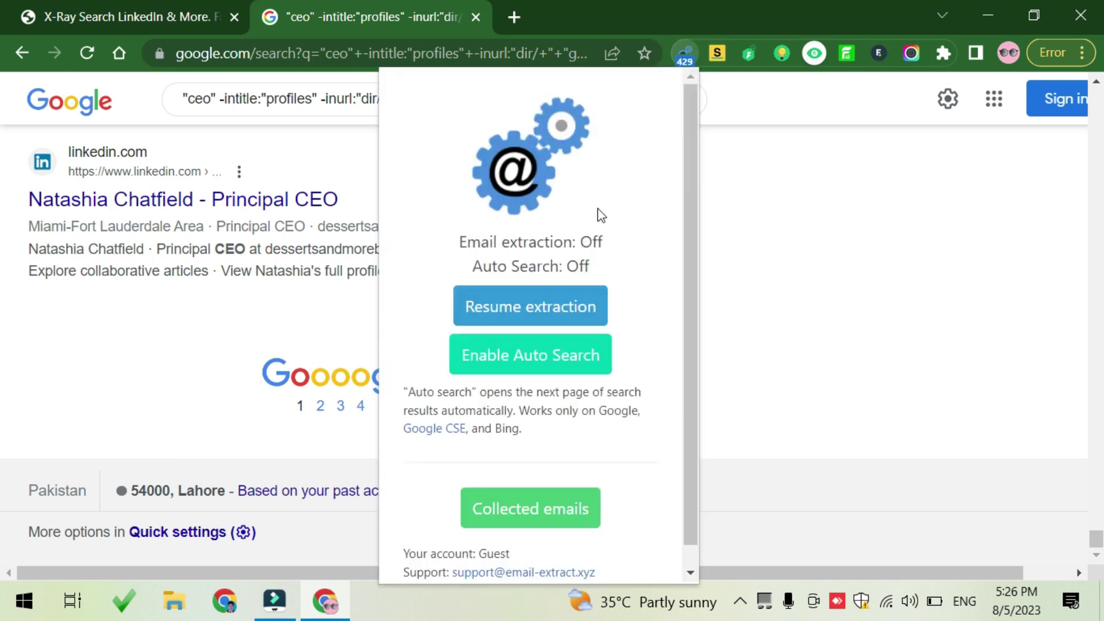
pyautogui.click(545, 362)
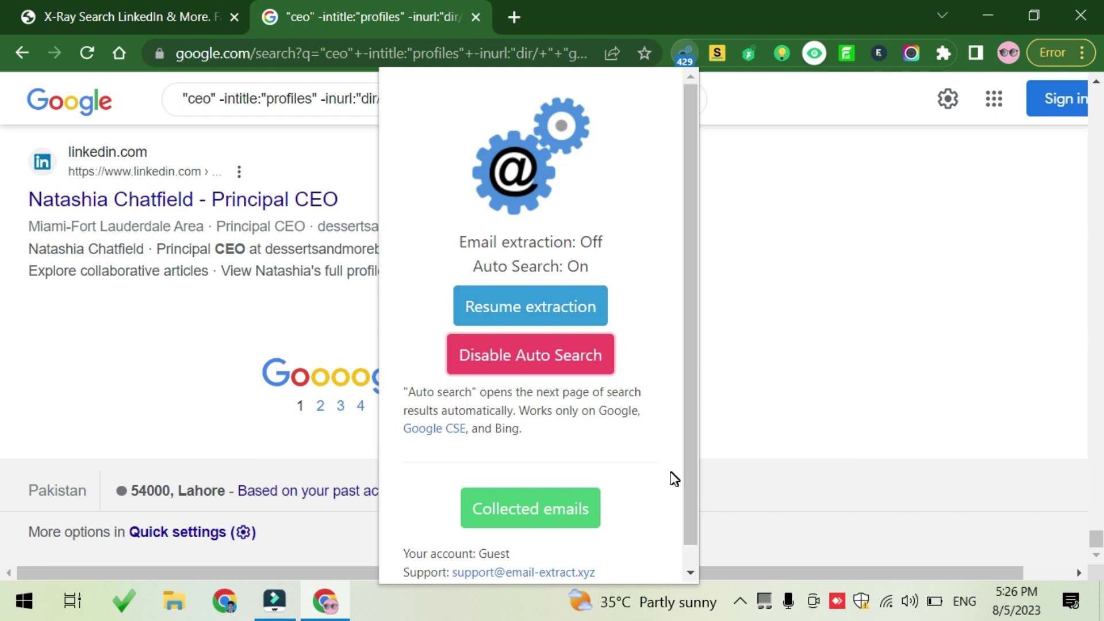
pyautogui.click(776, 231)
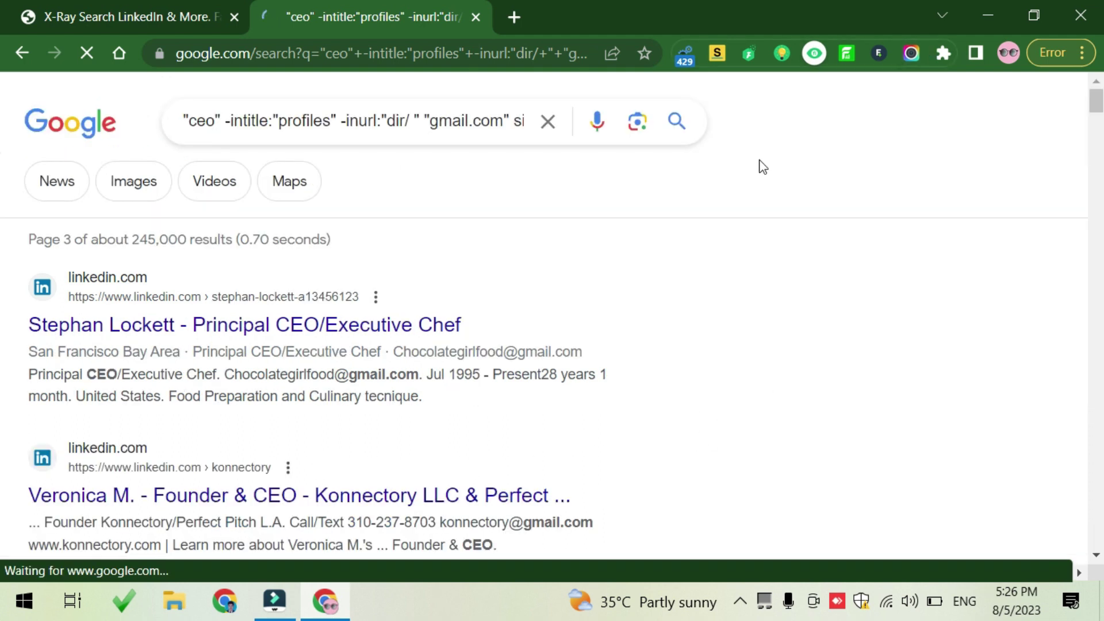
# - Scroll through the auto-paged gmail CEO results to the end of page 4
pyautogui.scroll(-5, 750, 167)
pyautogui.scroll(-2, 740, 187)
pyautogui.scroll(-5, 736, 190)
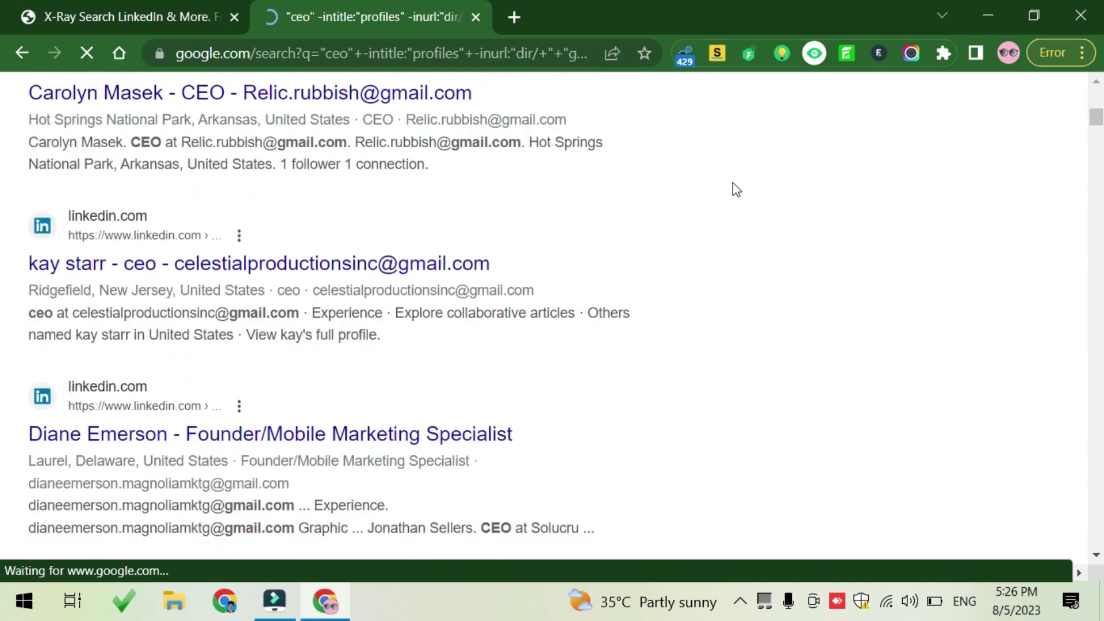
pyautogui.scroll(-5, 736, 189)
pyautogui.scroll(-3, 732, 194)
pyautogui.scroll(-4, 730, 194)
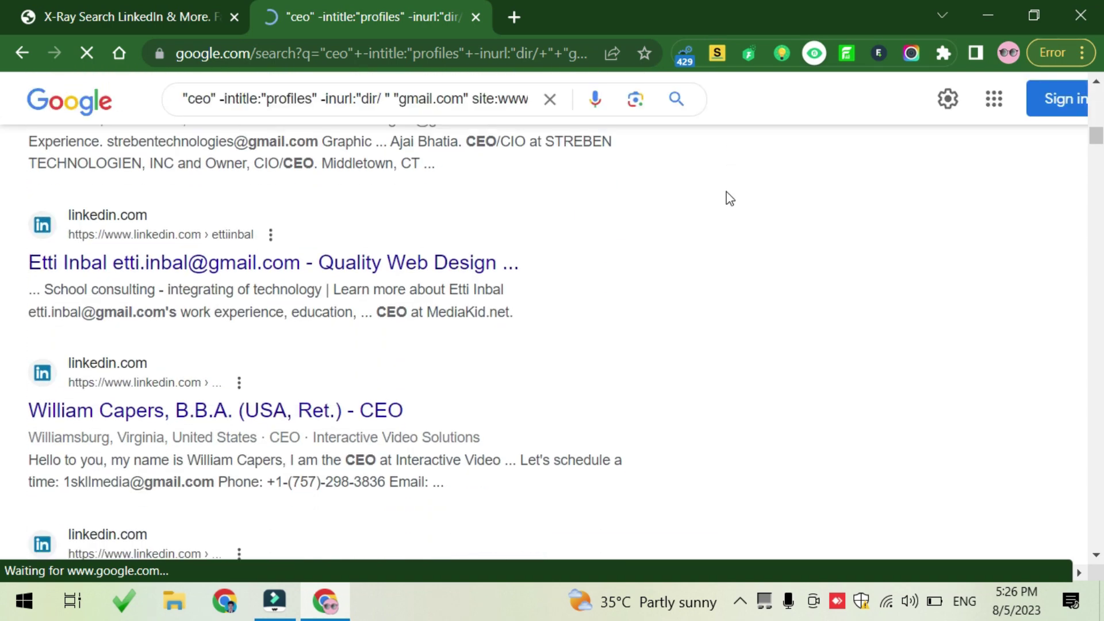
pyautogui.scroll(-4, 728, 195)
pyautogui.scroll(-3, 730, 197)
pyautogui.scroll(-3, 729, 198)
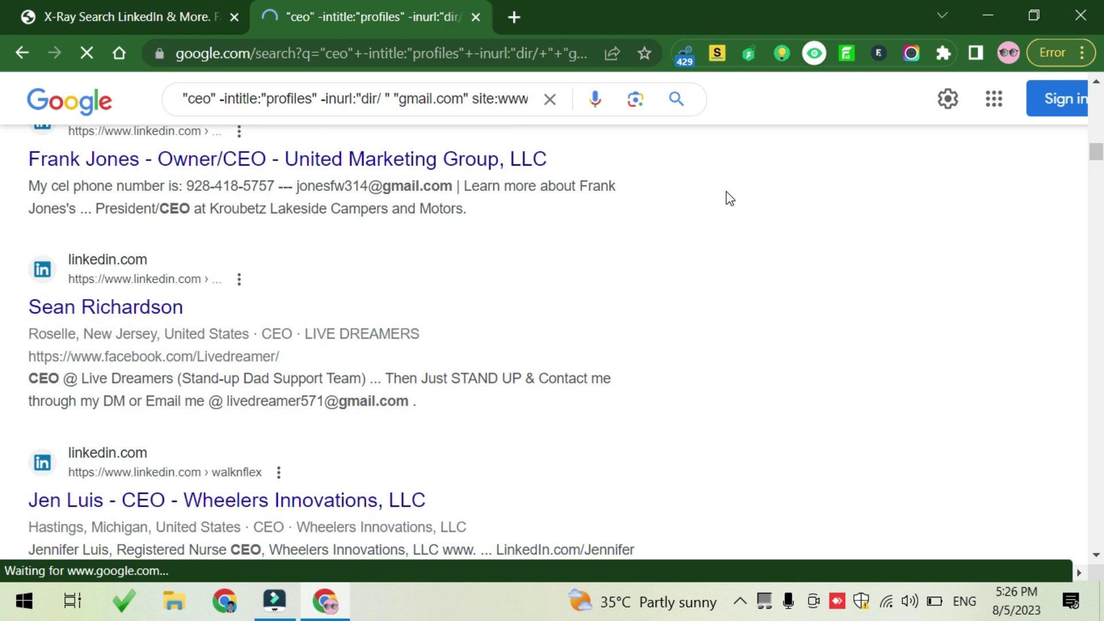
pyautogui.scroll(-5, 729, 199)
pyautogui.scroll(-5, 729, 198)
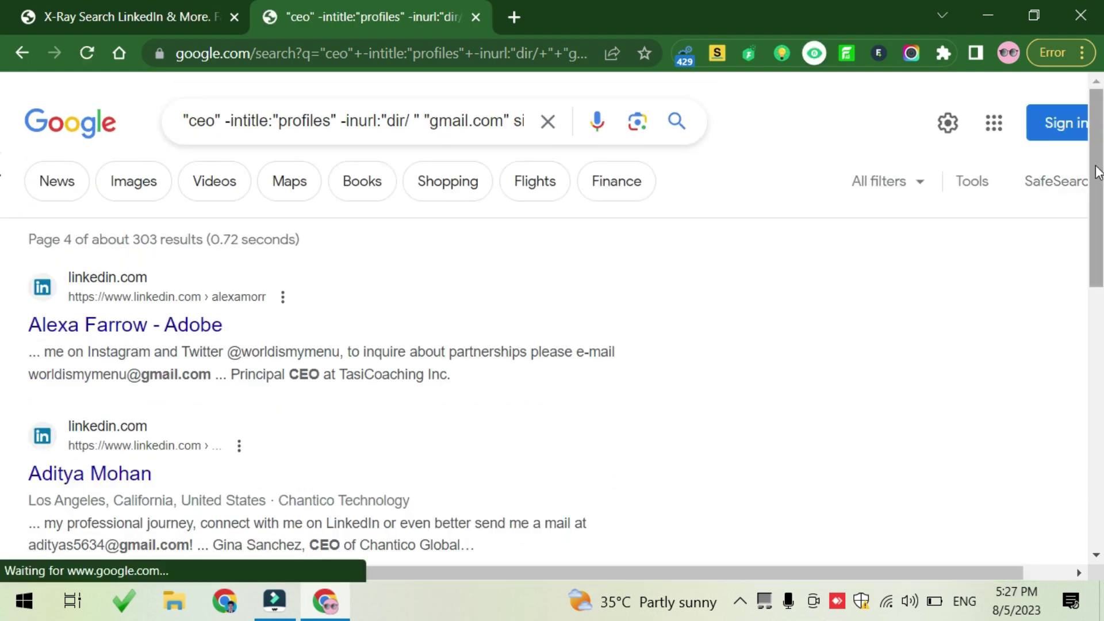
pyautogui.moveTo(1094, 157); pyautogui.dragTo(1079, 439)
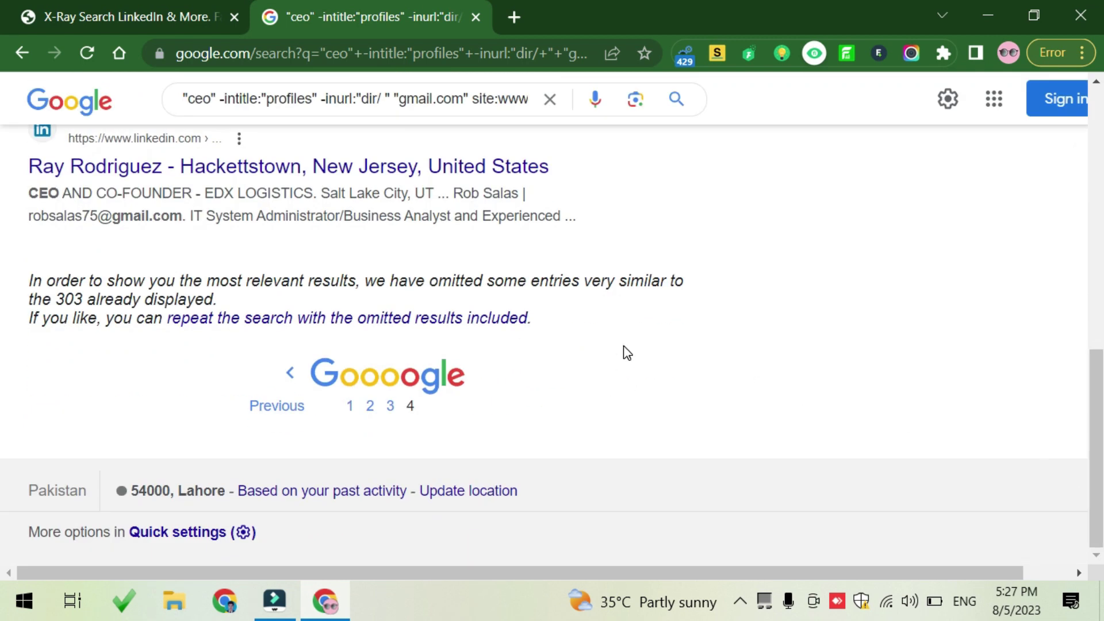
# - Pin Email Hunter to the Chrome toolbar from the extensions menu
pyautogui.click(943, 54)
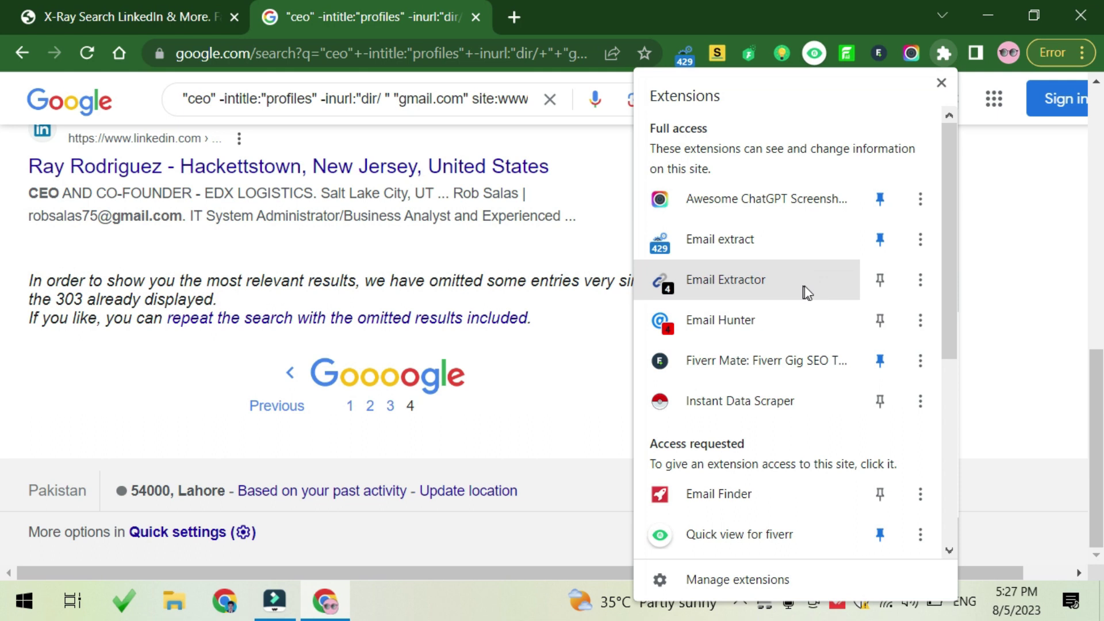
pyautogui.click(880, 321)
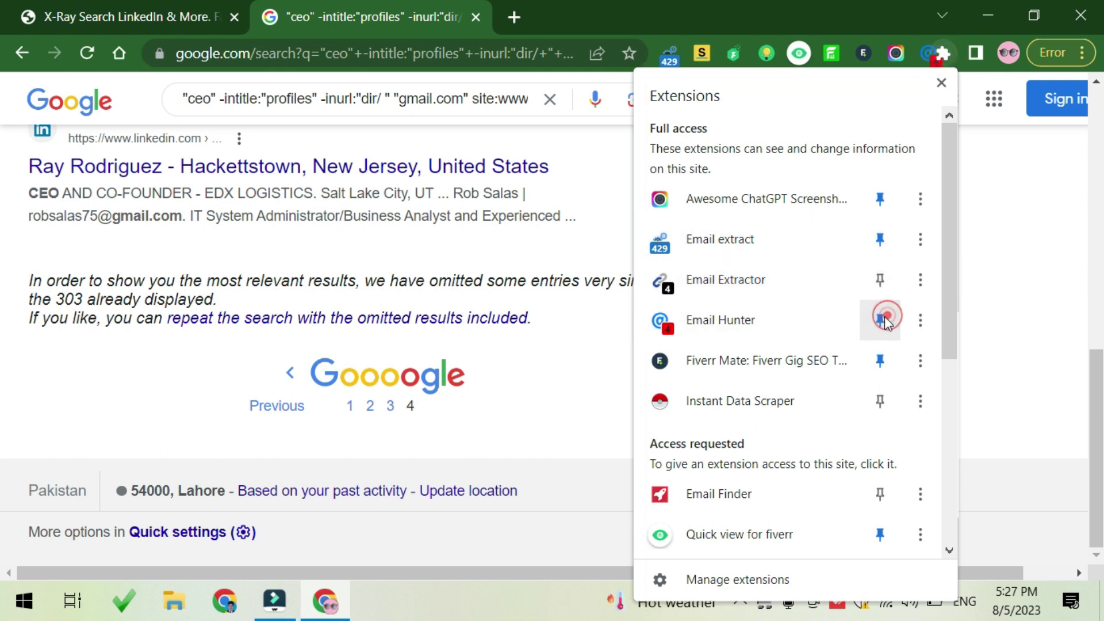
pyautogui.click(941, 84)
pyautogui.click(910, 52)
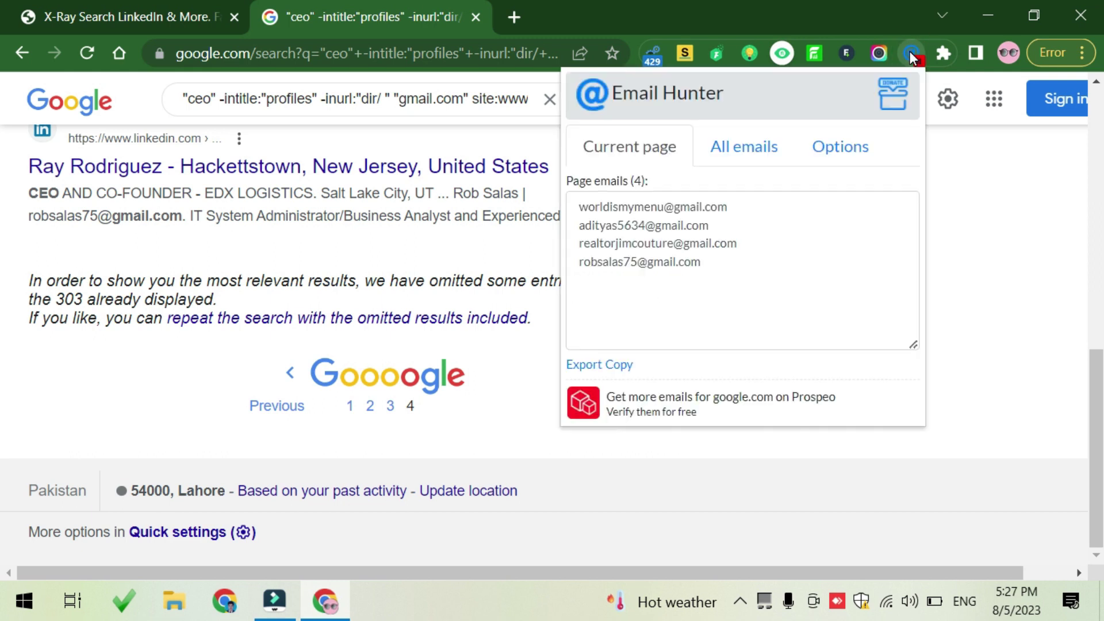
# - Show Email Hunter's All emails list and copy all 137 addresses
pyautogui.click(746, 154)
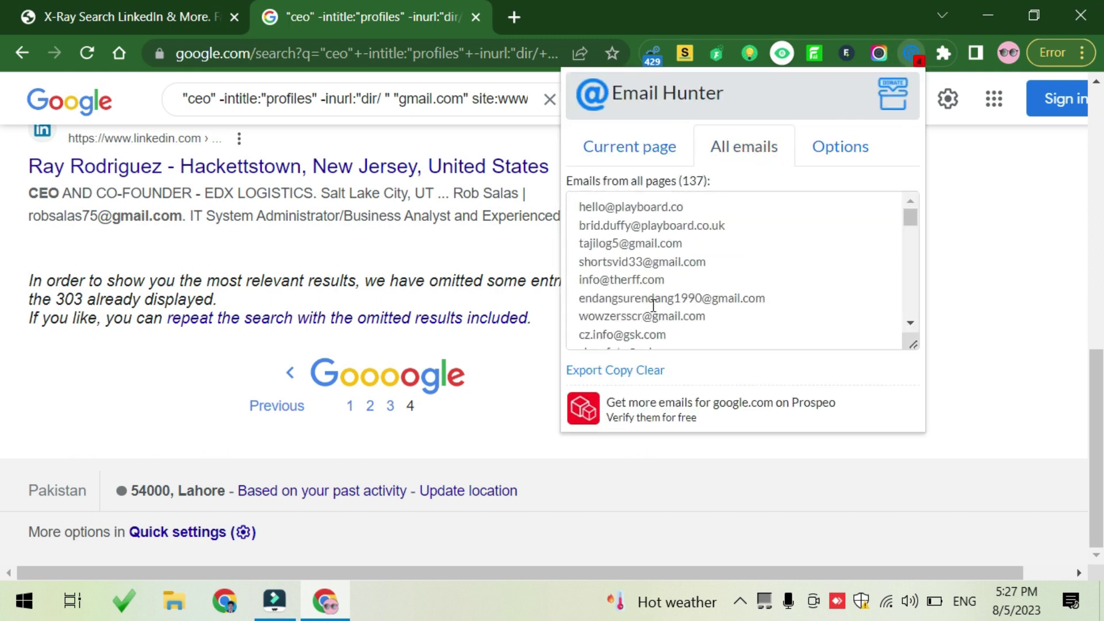
pyautogui.scroll(-5, 655, 210)
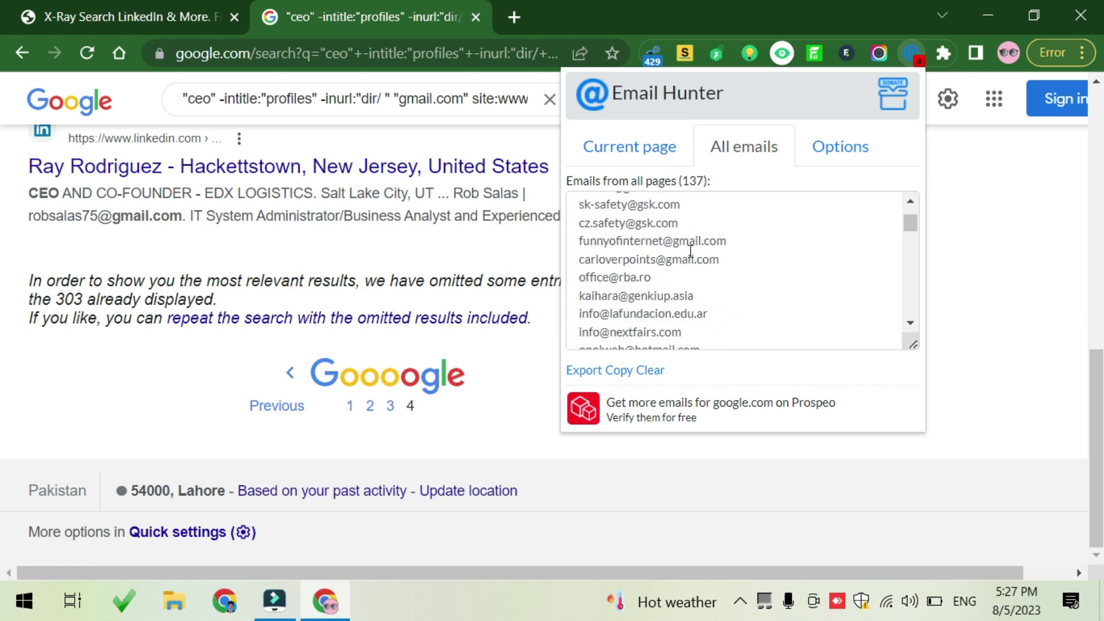
pyautogui.scroll(-5, 655, 210)
pyautogui.click(624, 372)
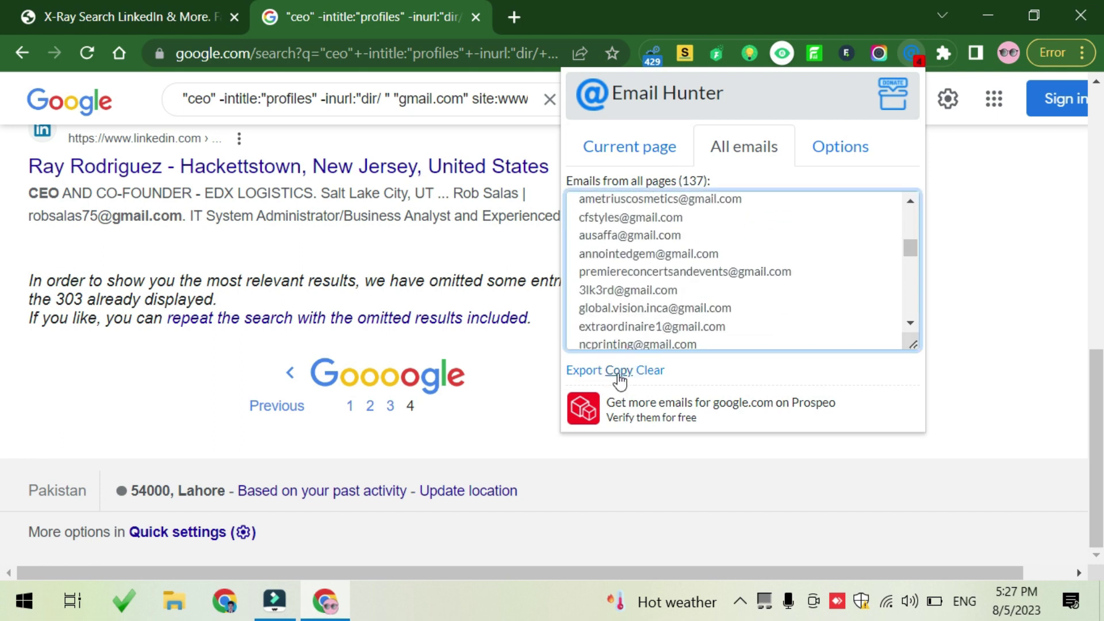
pyautogui.click(618, 371)
# - Launch Microsoft Excel 2010 from the Start menu search, opening a blank Book1
pyautogui.press('super+d')
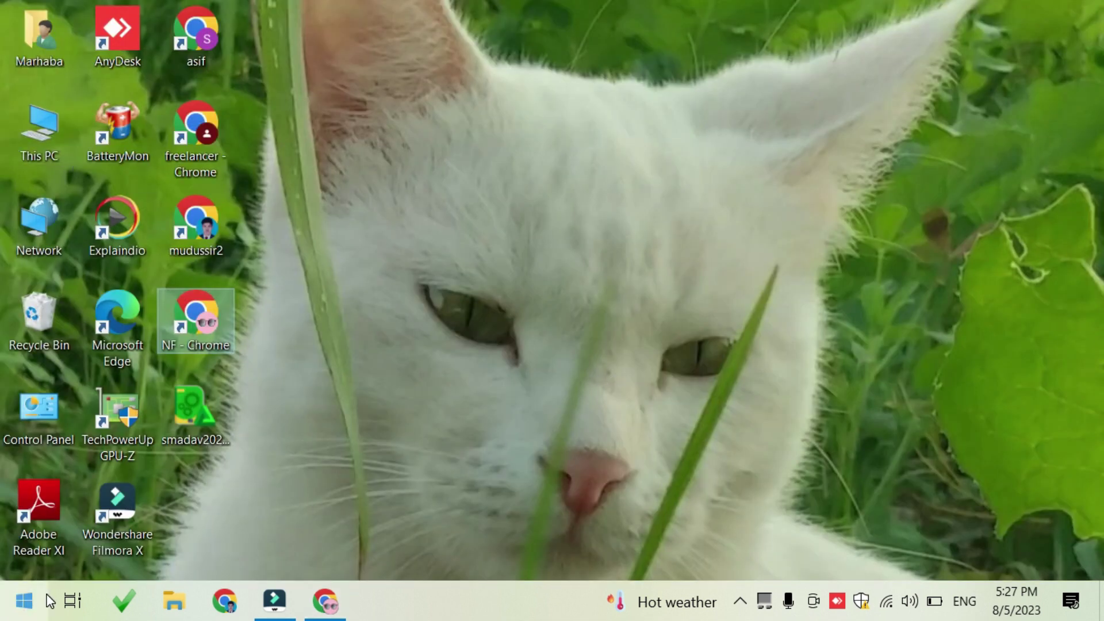
pyautogui.click(23, 601)
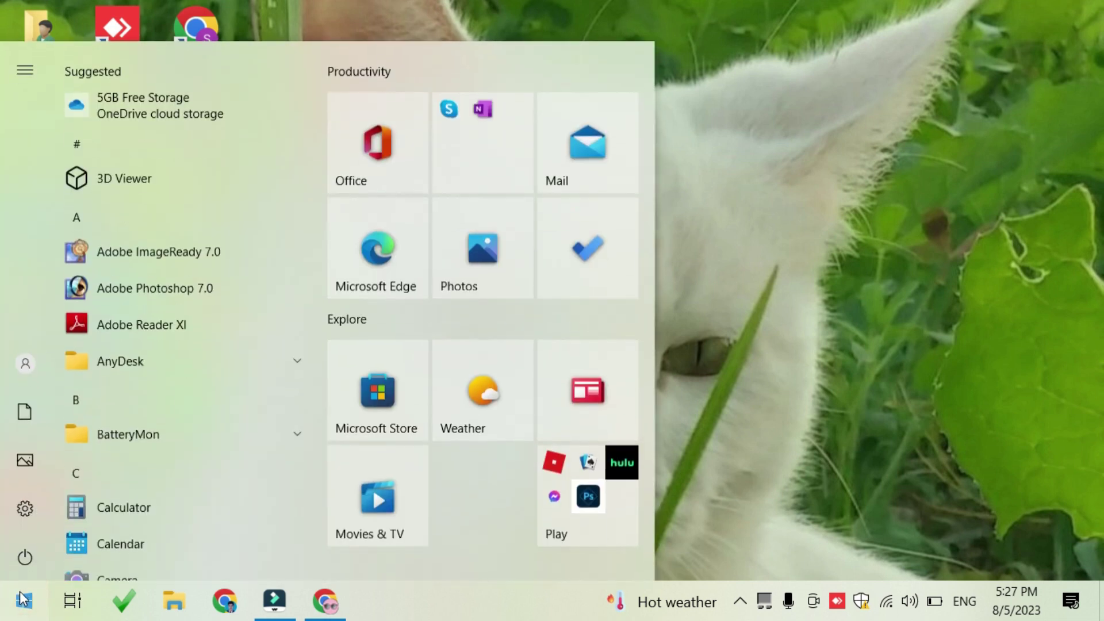
pyautogui.write('e')
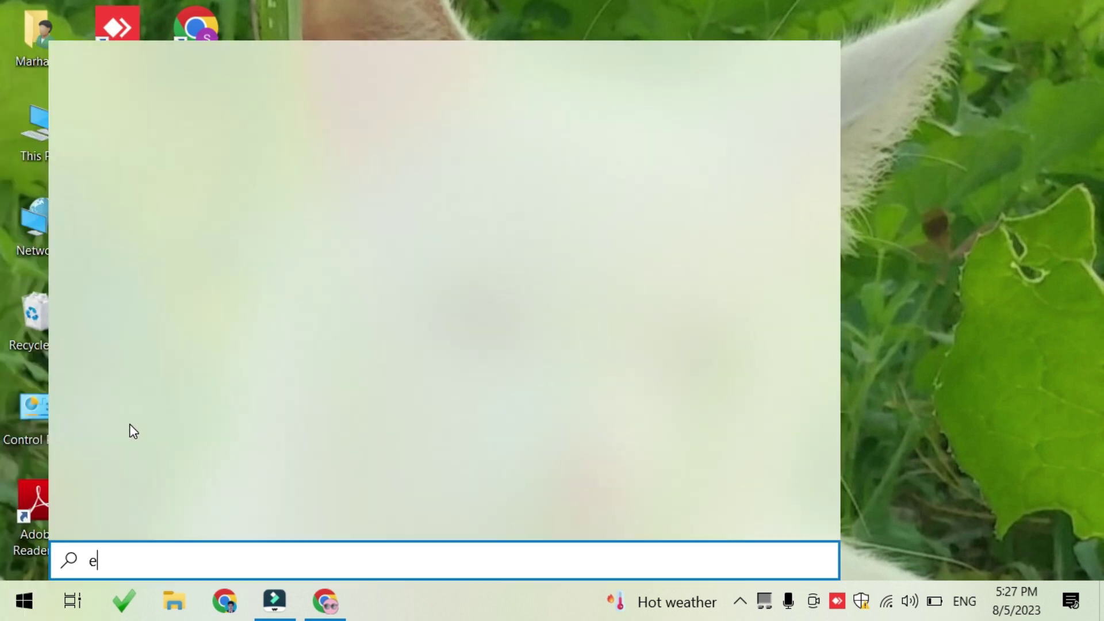
pyautogui.write('xc')
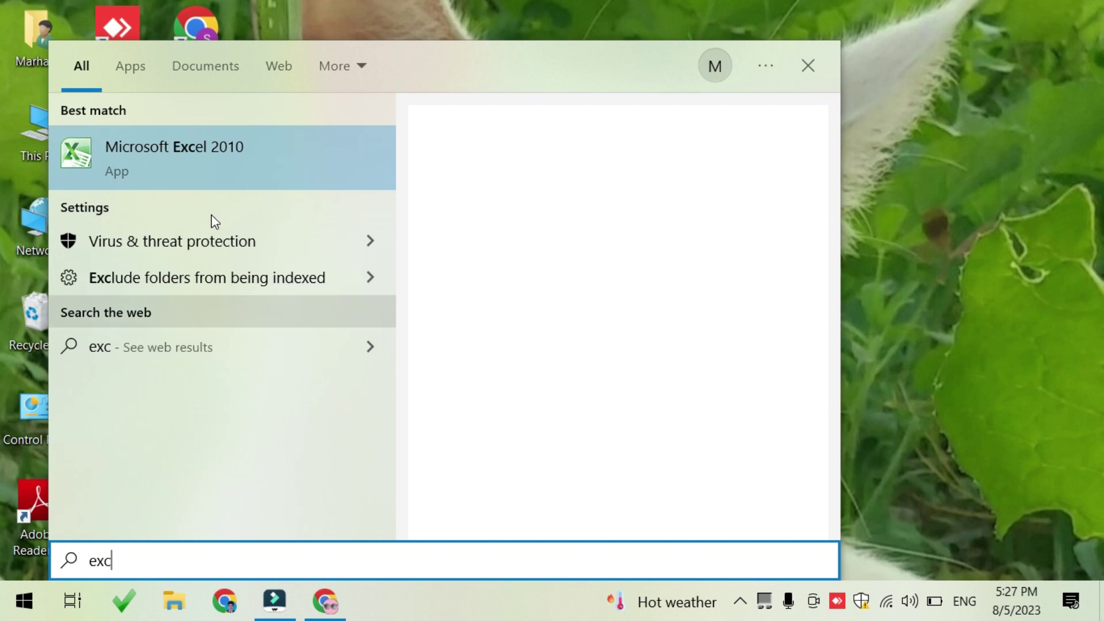
pyautogui.click(227, 145)
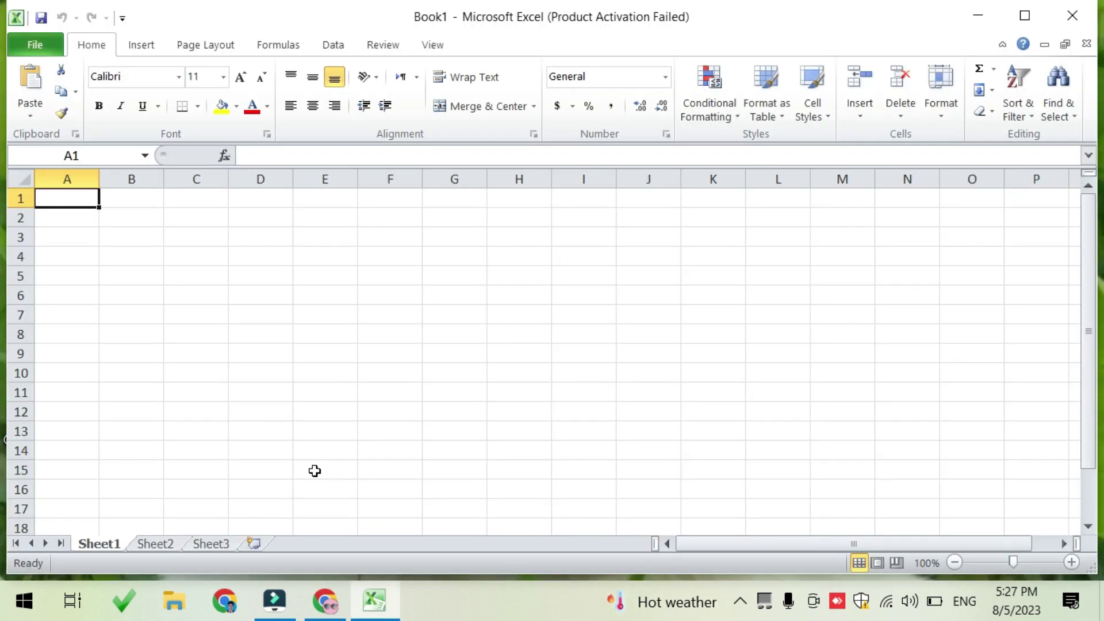
# - Enter the header 'Email:' in A1 and dismiss the Office activation warning
pyautogui.write('Email:')
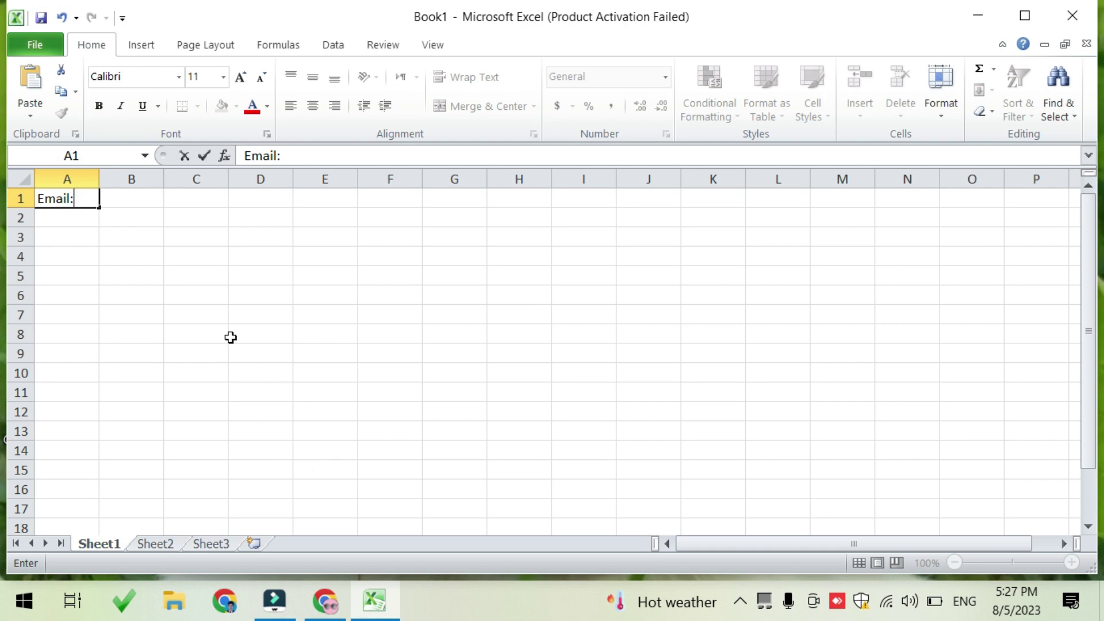
pyautogui.click(70, 220)
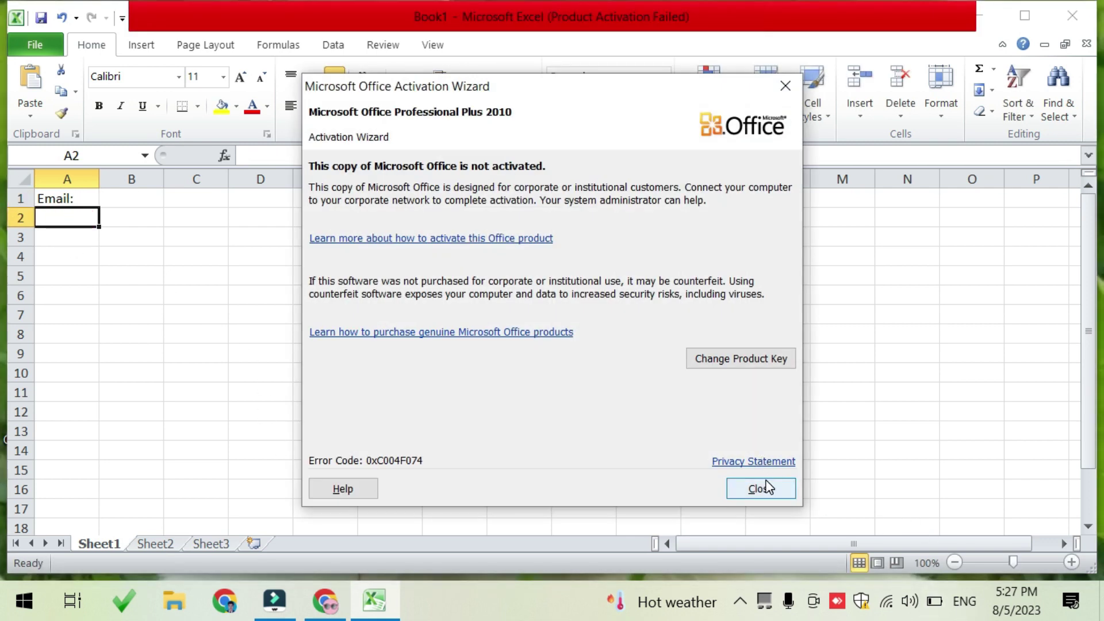
pyautogui.click(764, 488)
# - Paste the 137 addresses into A2:A138, autofit column A, and select A139
pyautogui.hotkey('ctrl', 'v')
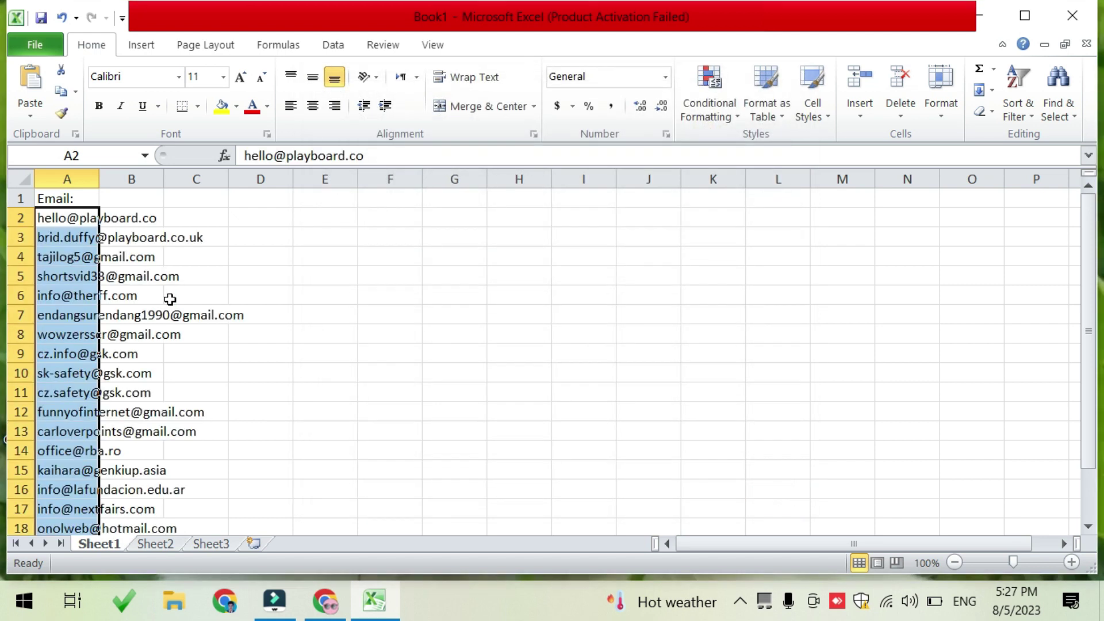
pyautogui.doubleClick(99, 179)
pyautogui.scroll(-8, 296, 272)
pyautogui.scroll(-8, 276, 282)
pyautogui.scroll(-8, 268, 285)
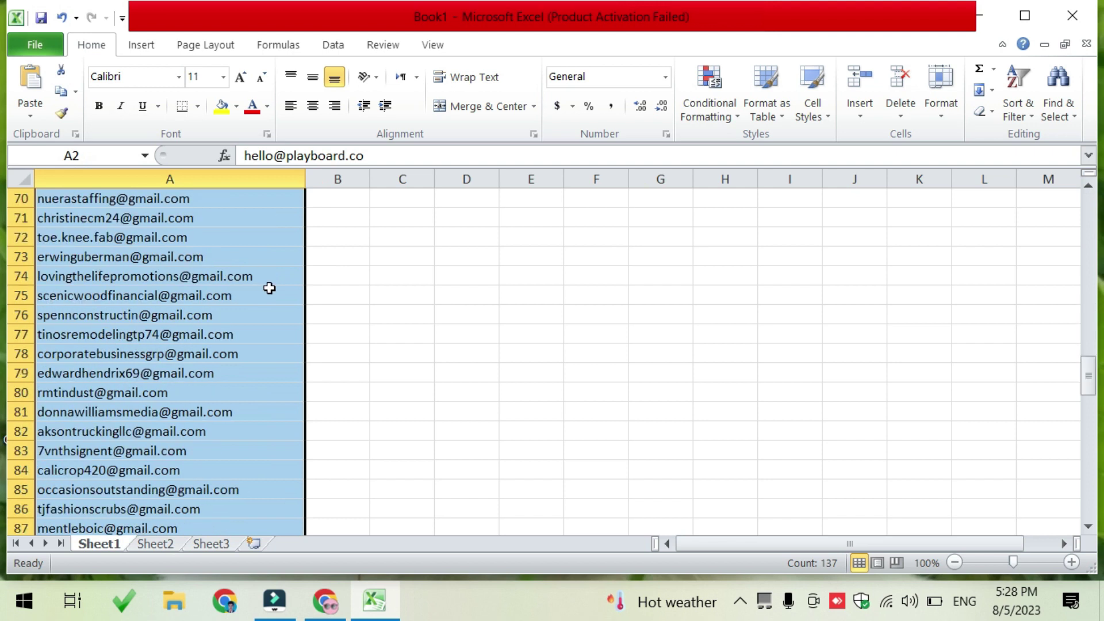
pyautogui.scroll(-7, 268, 286)
pyautogui.scroll(-15, 269, 286)
pyautogui.scroll(1, 271, 286)
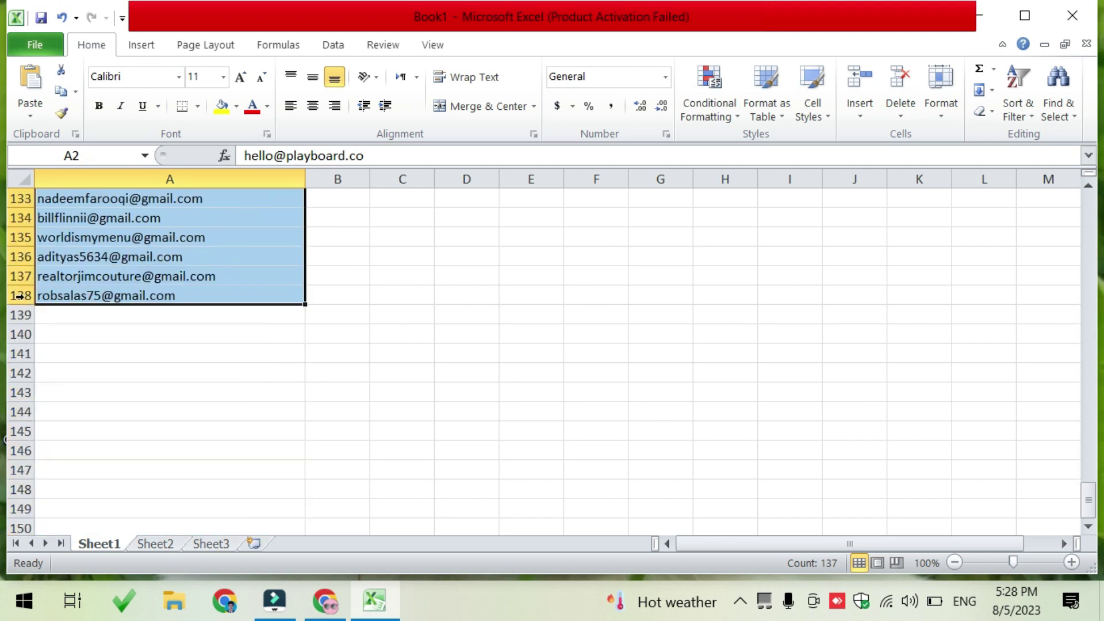
pyautogui.click(74, 313)
pyautogui.scroll(3, 153, 312)
pyautogui.scroll(10, 159, 312)
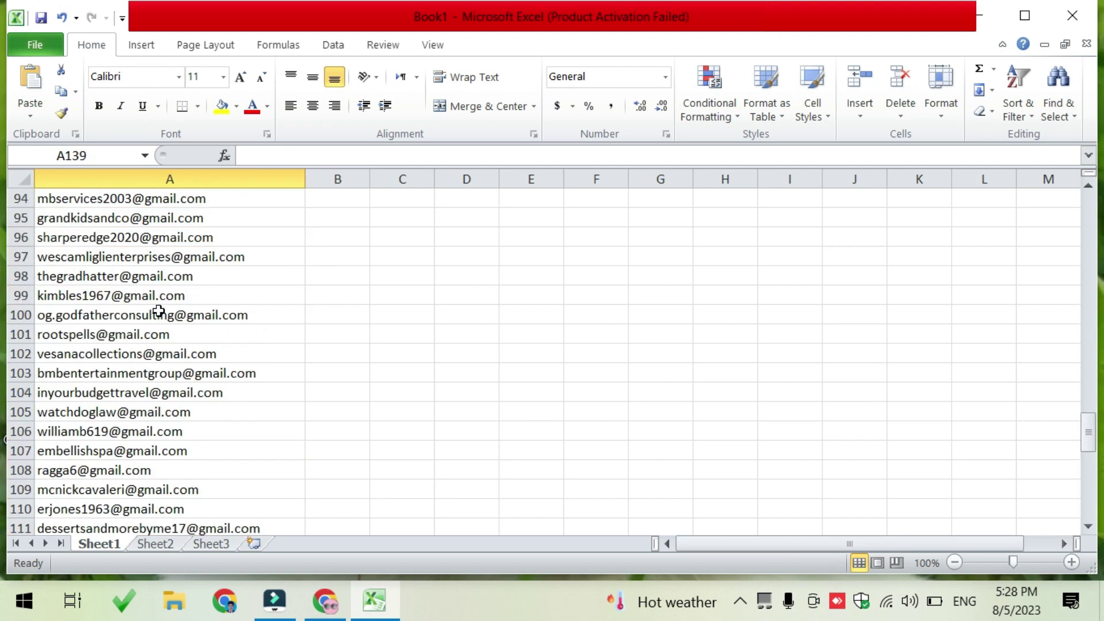
pyautogui.scroll(5, 159, 311)
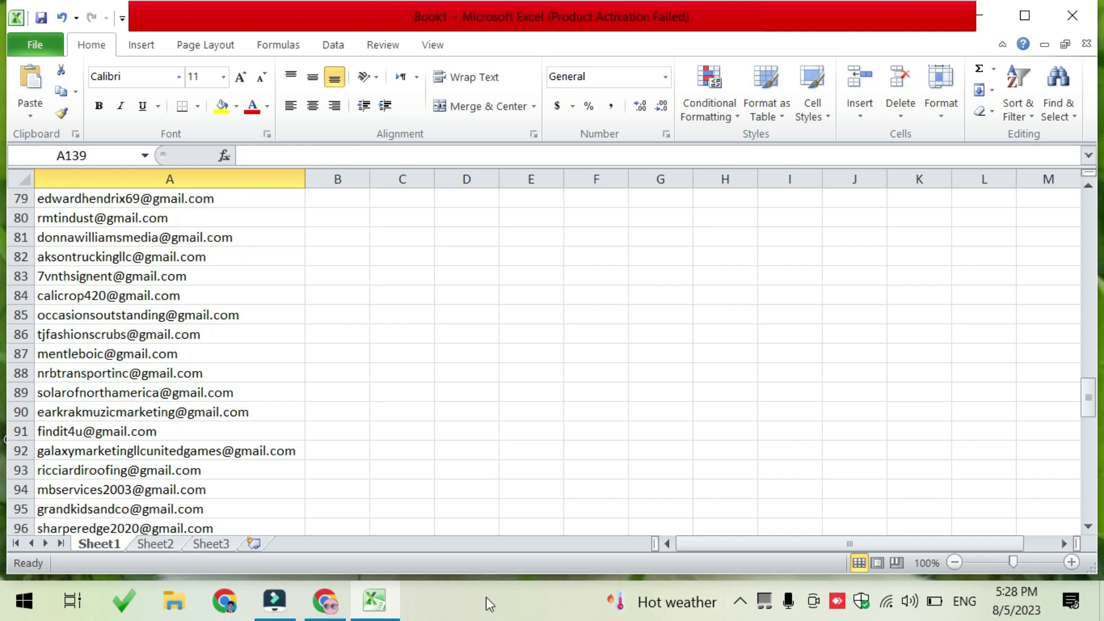
# - Change the LinkedIn CEO query from gmail.com to hotmail.com and browse to results page 3
pyautogui.click(327, 605)
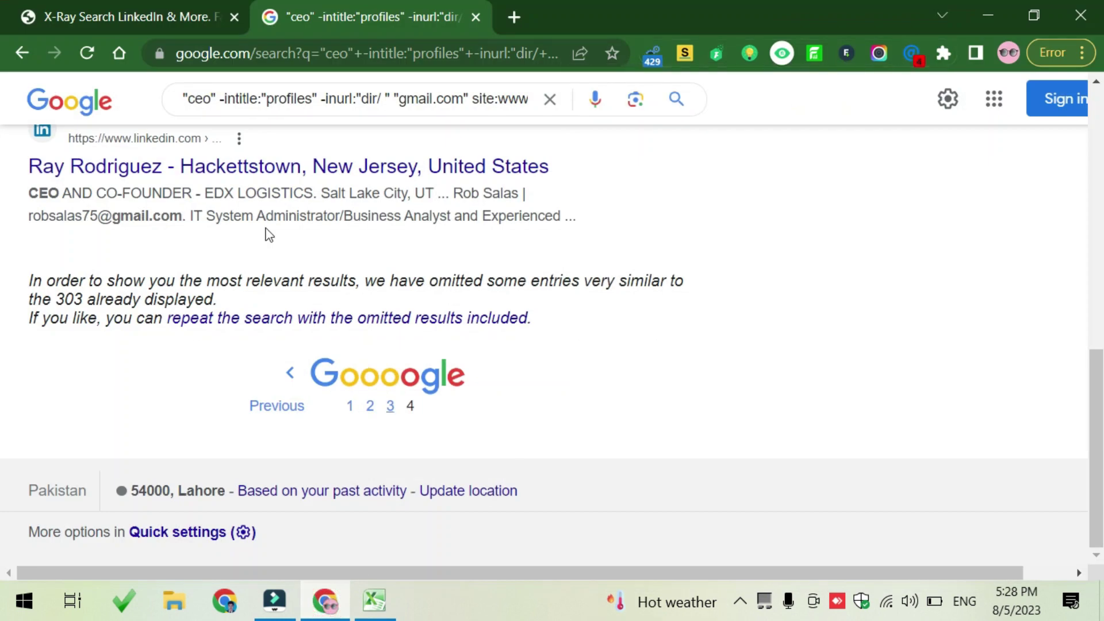
pyautogui.scroll(10, 258, 213)
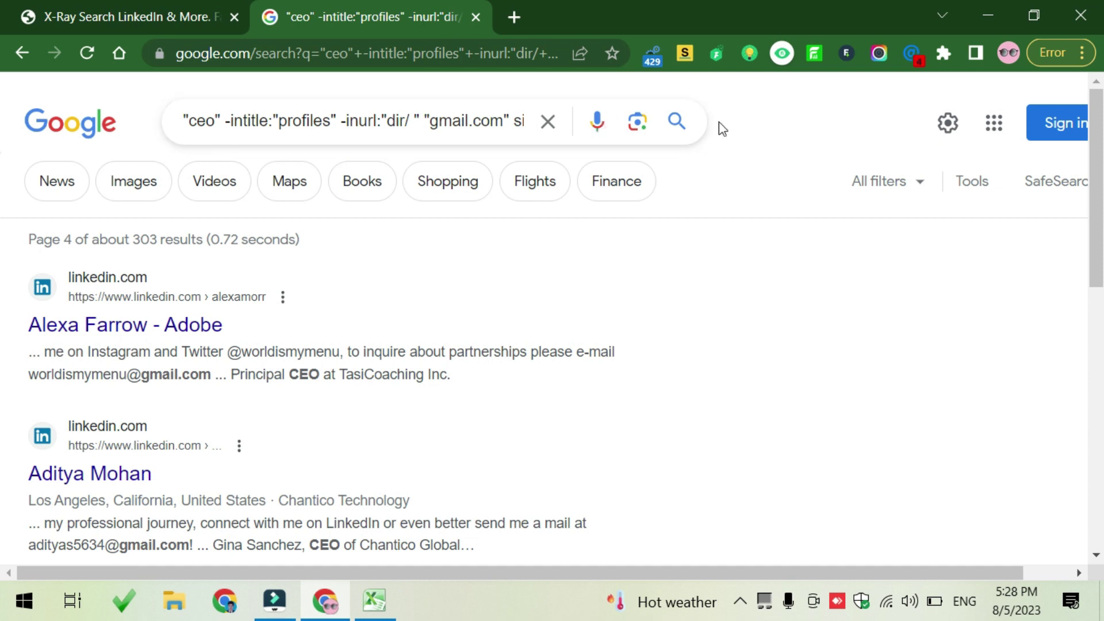
pyautogui.click(441, 120)
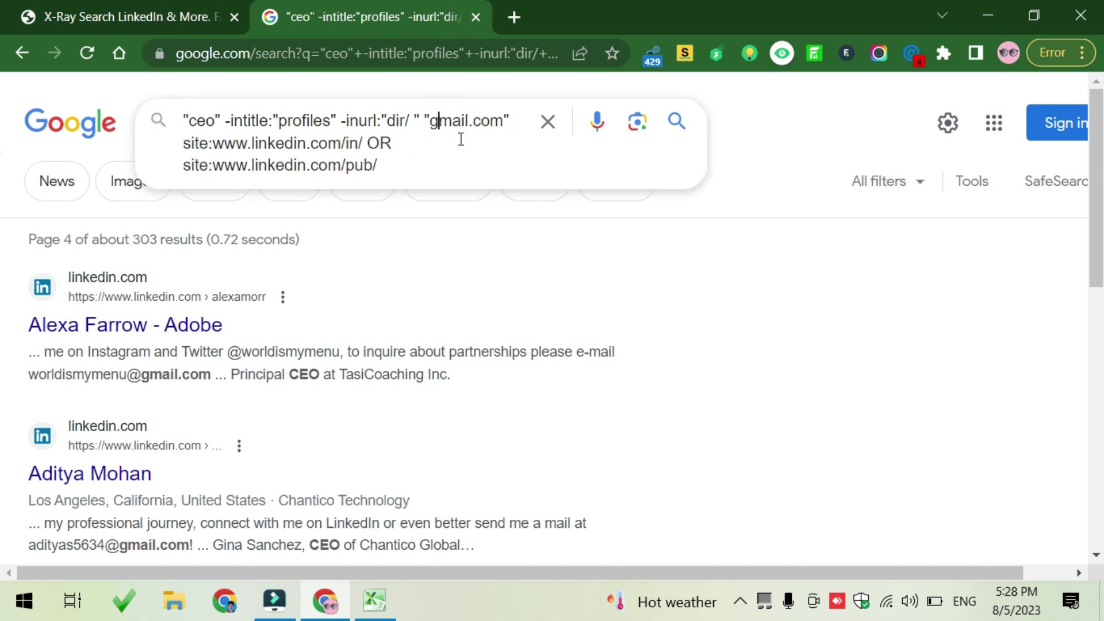
pyautogui.press('BackSpace')
pyautogui.write('hot')
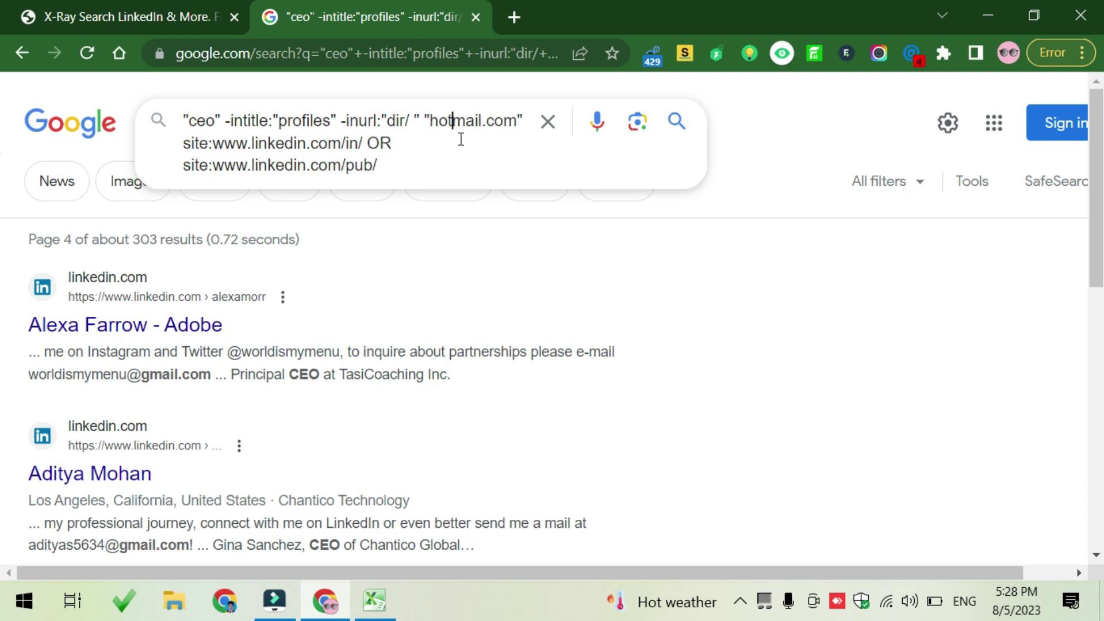
pyautogui.click(677, 123)
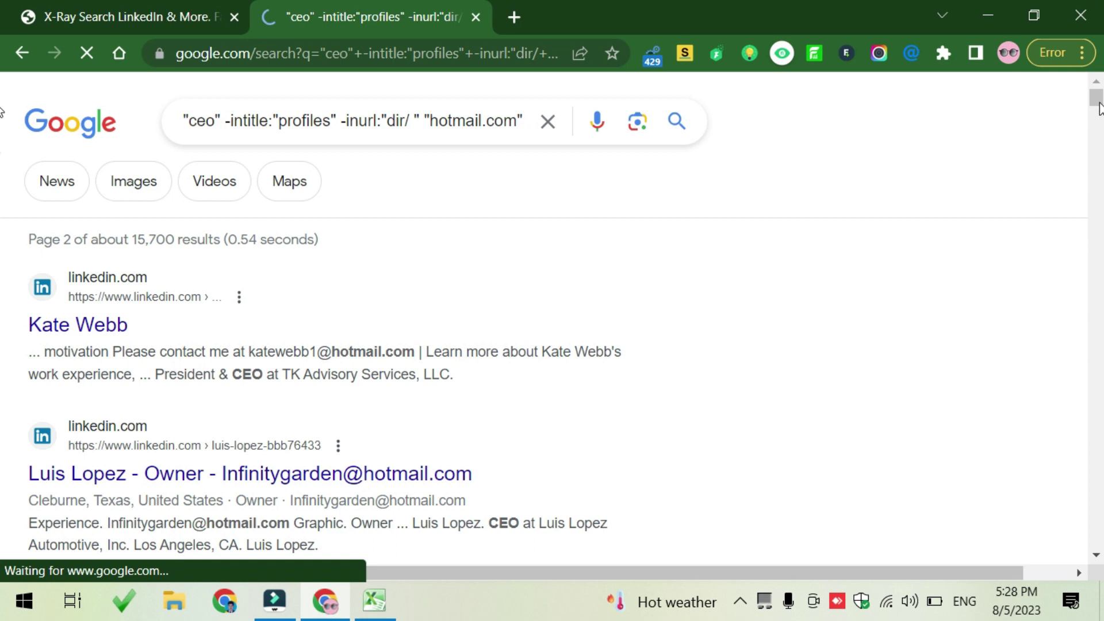
pyautogui.moveTo(1099, 108); pyautogui.dragTo(1097, 547)
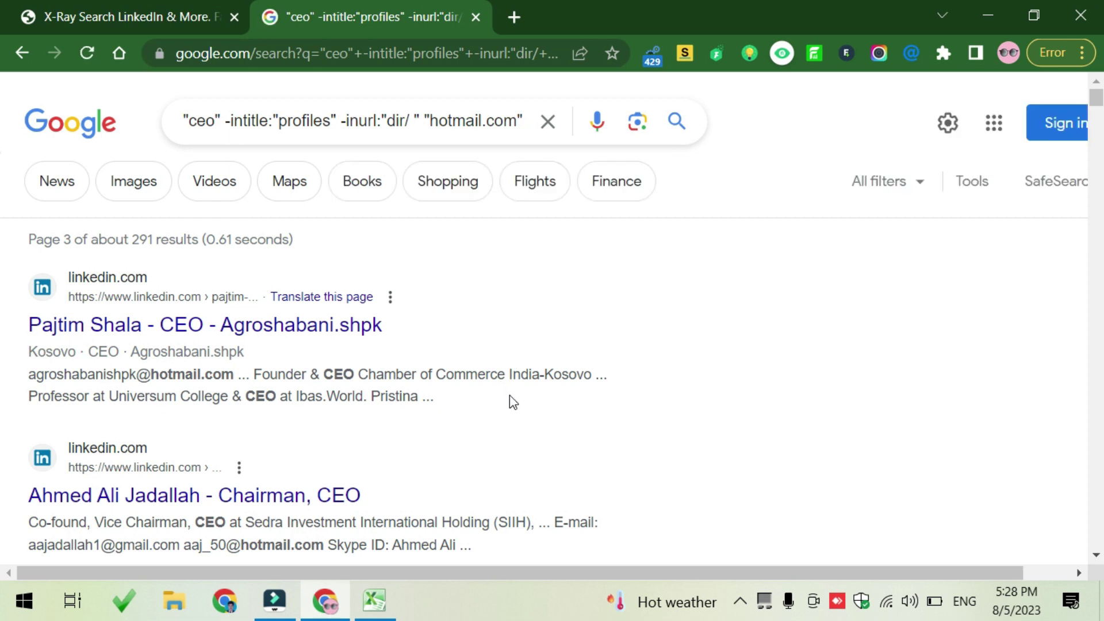
pyautogui.scroll(-2, 924, 297)
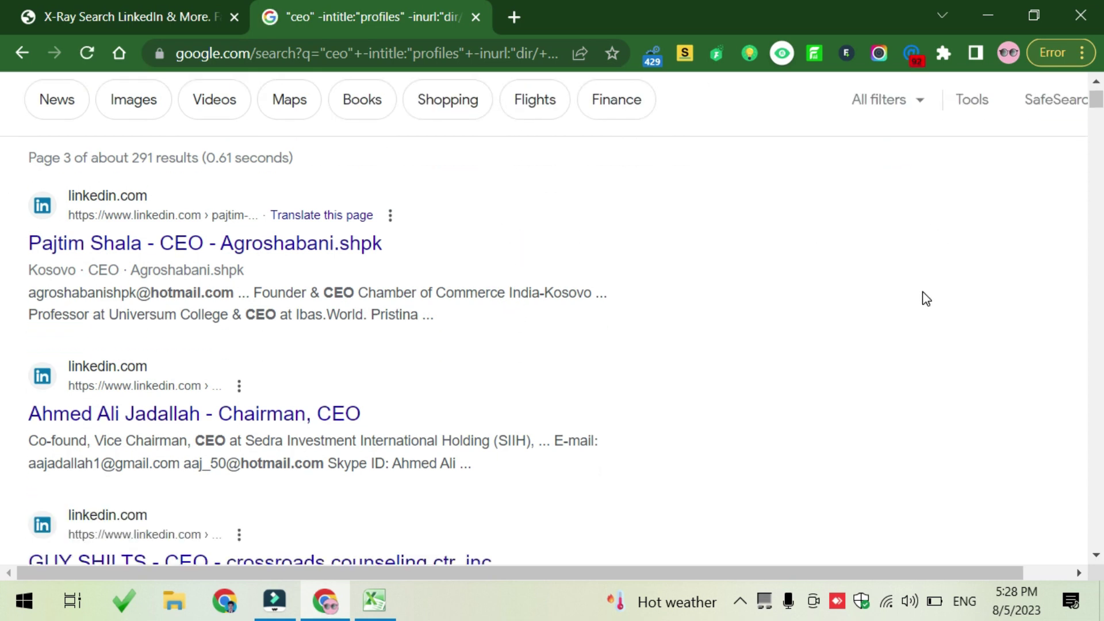
pyautogui.scroll(-7, 924, 298)
# - Copy all 336 collected hotmail emails from the Email Hunter extractor
pyautogui.click(910, 53)
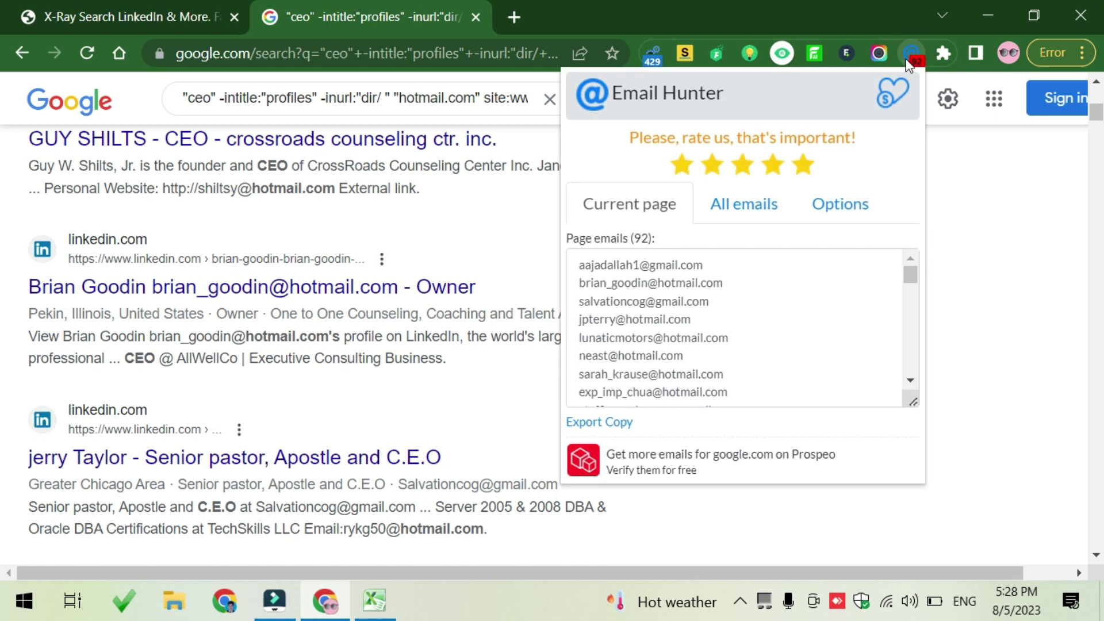
pyautogui.click(765, 207)
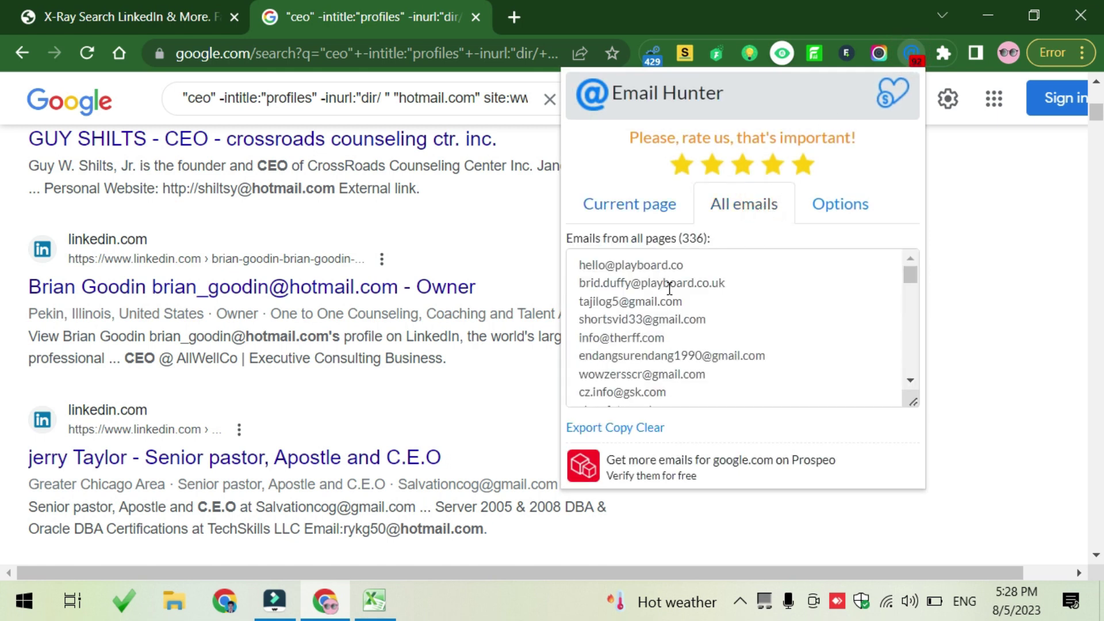
pyautogui.scroll(-10, 683, 304)
pyautogui.scroll(-10, 683, 304)
pyautogui.scroll(-10, 684, 303)
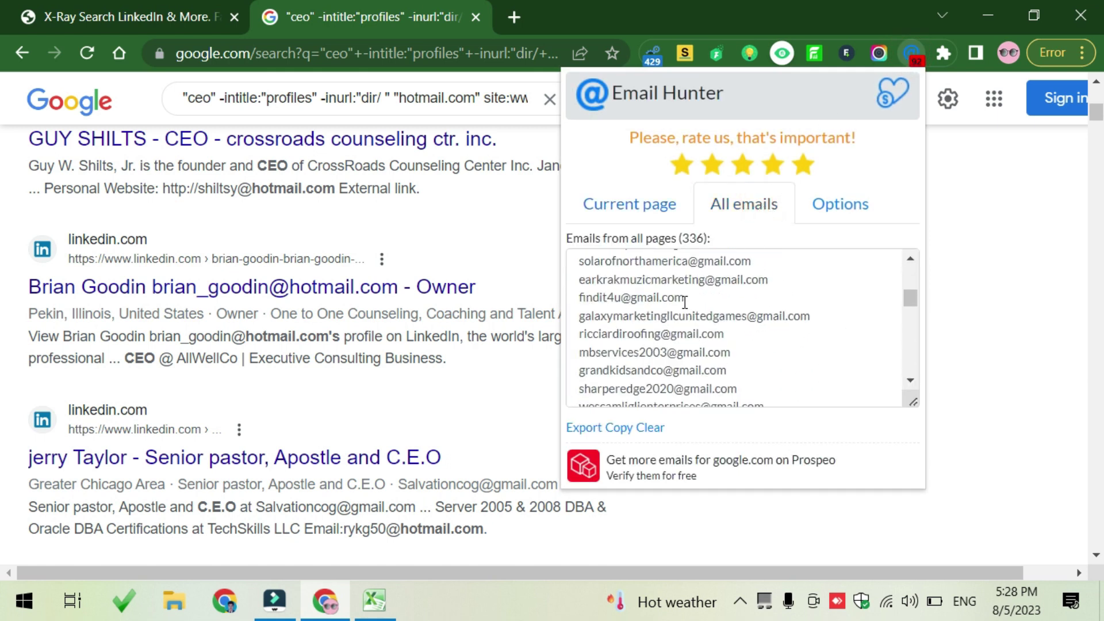
pyautogui.scroll(-10, 683, 303)
pyautogui.scroll(-10, 683, 305)
pyautogui.scroll(-10, 683, 305)
pyautogui.scroll(-10, 683, 303)
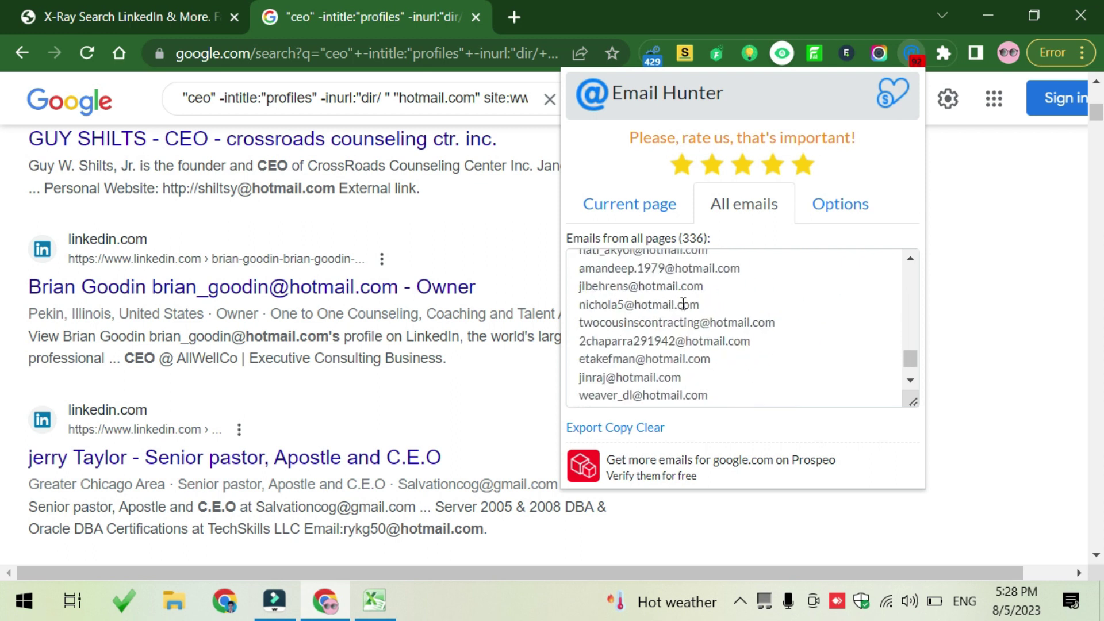
pyautogui.scroll(-10, 684, 303)
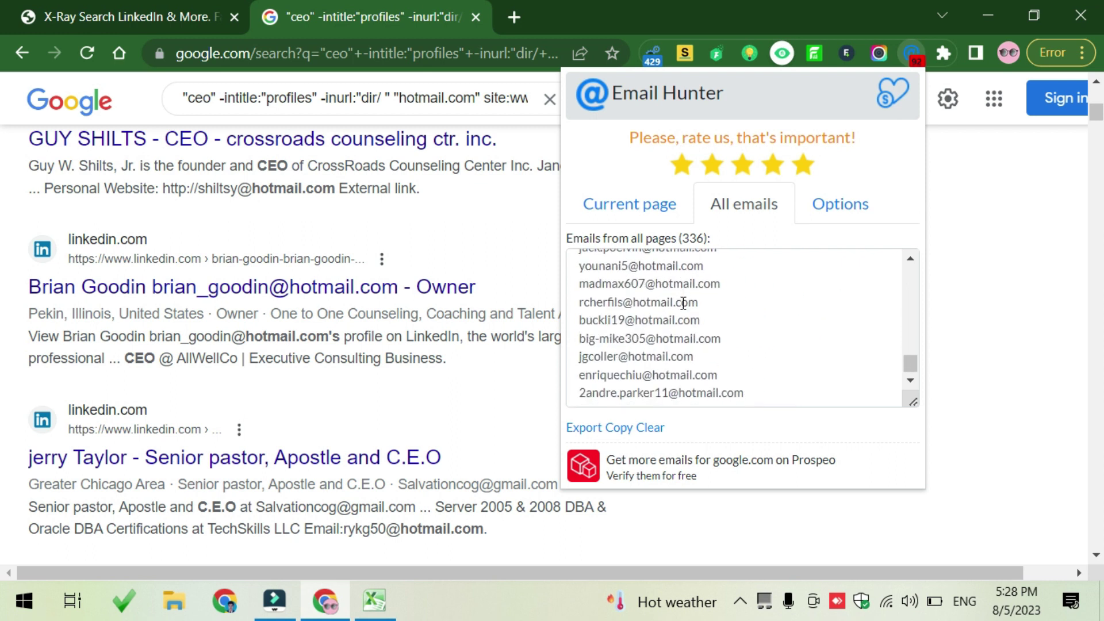
pyautogui.click(624, 428)
# - Paste the hotmail emails into Excel from A139 to A474 and select A475
pyautogui.click(373, 601)
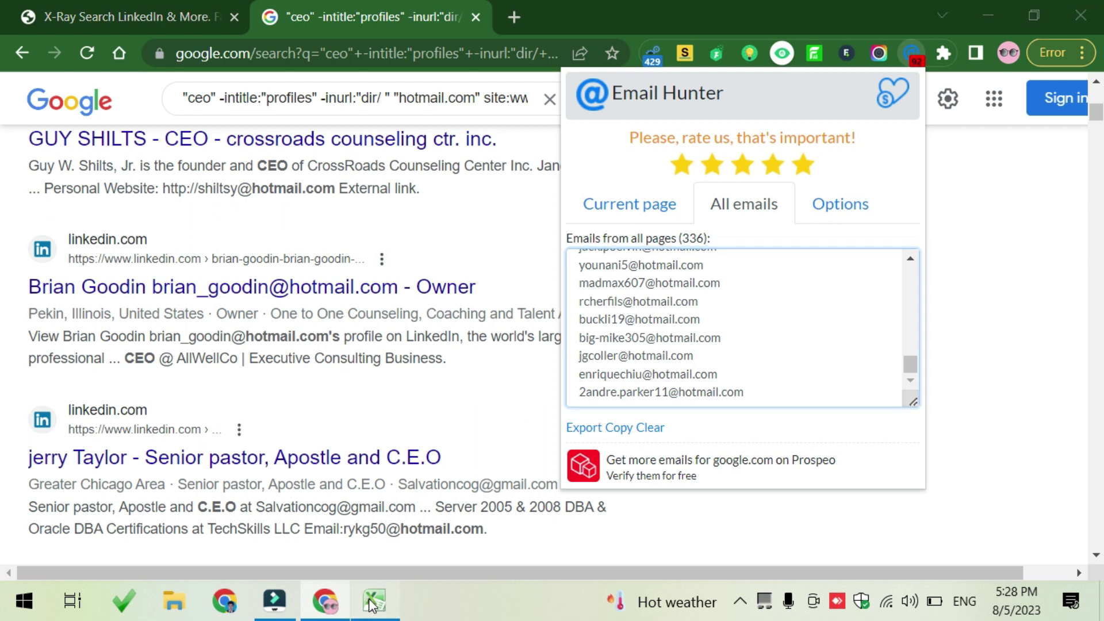
pyautogui.scroll(-5, 173, 478)
pyautogui.scroll(-6, 143, 454)
pyautogui.scroll(-10, 139, 455)
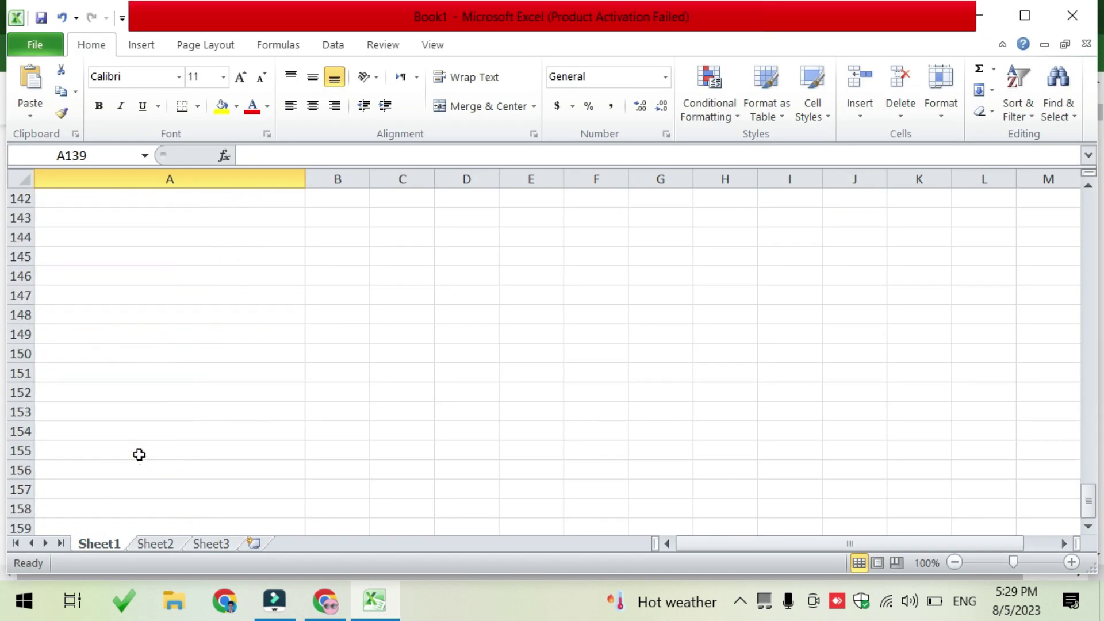
pyautogui.scroll(2, 93, 374)
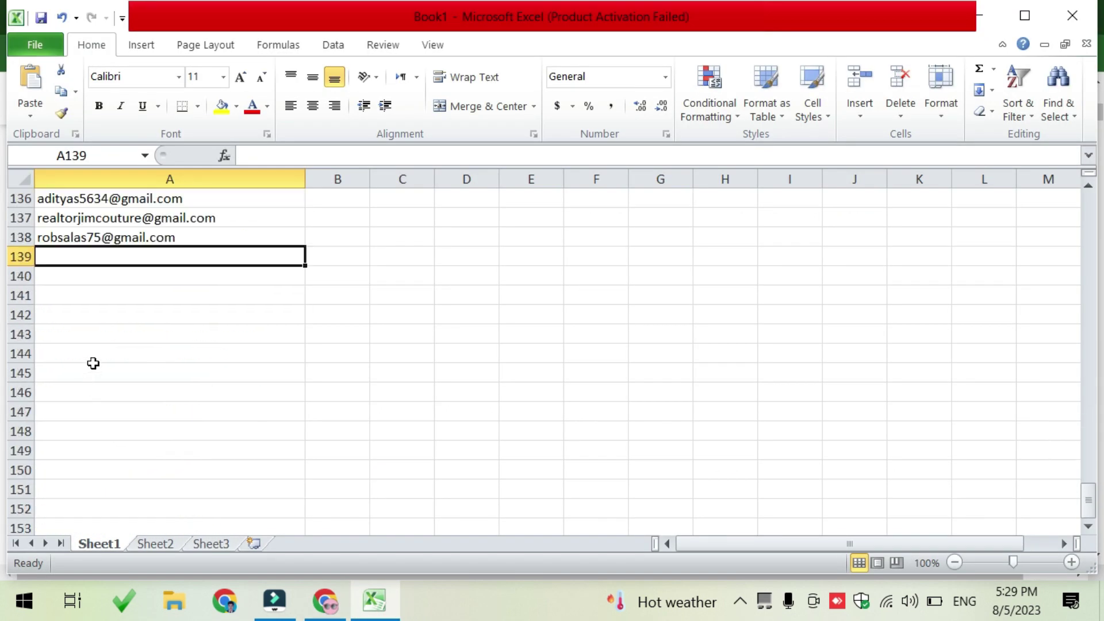
pyautogui.hotkey('ctrl', 'v')
pyautogui.scroll(-10, 177, 310)
pyautogui.scroll(-9, 187, 306)
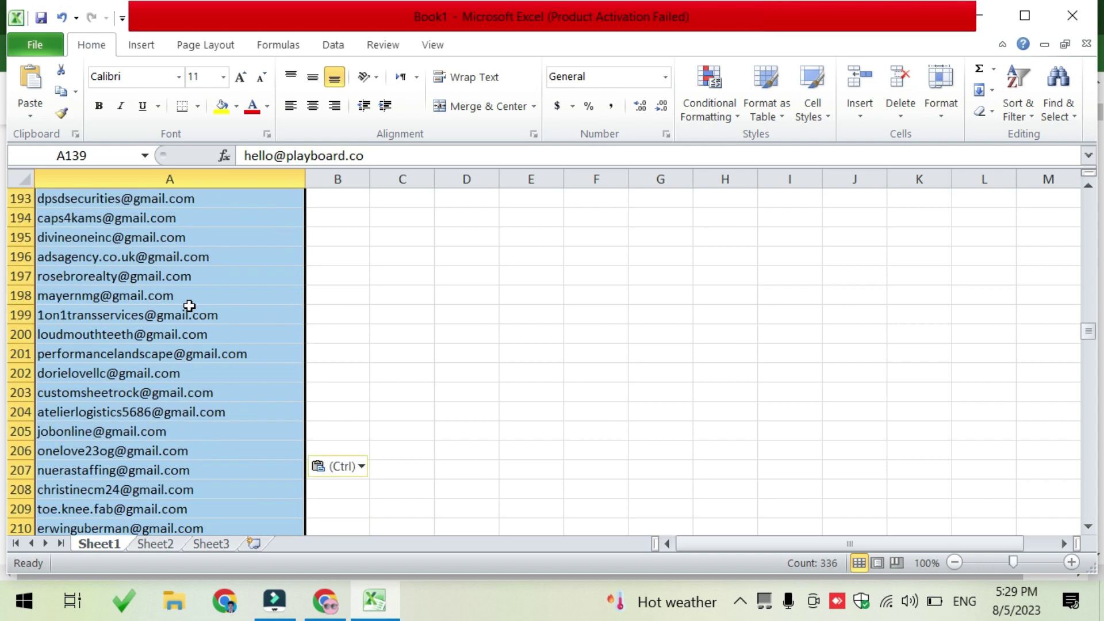
pyautogui.scroll(-12, 187, 306)
pyautogui.scroll(-13, 190, 308)
pyautogui.scroll(-7, 190, 308)
pyautogui.scroll(-9, 190, 307)
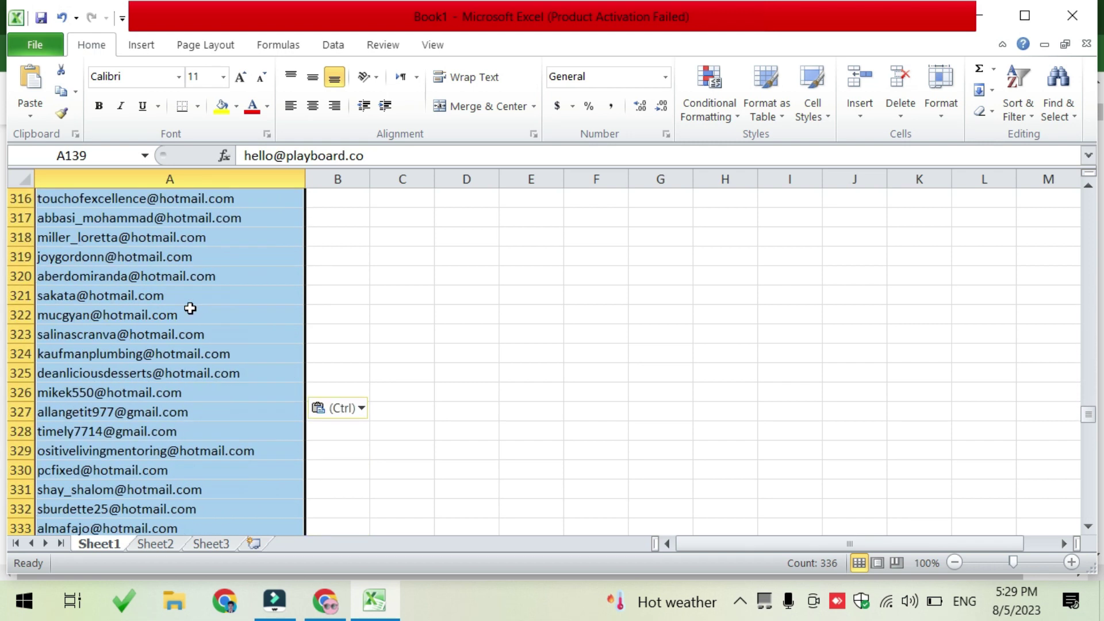
pyautogui.scroll(-4, 190, 308)
pyautogui.scroll(-10, 190, 308)
pyautogui.scroll(-10, 189, 308)
pyautogui.scroll(-10, 190, 309)
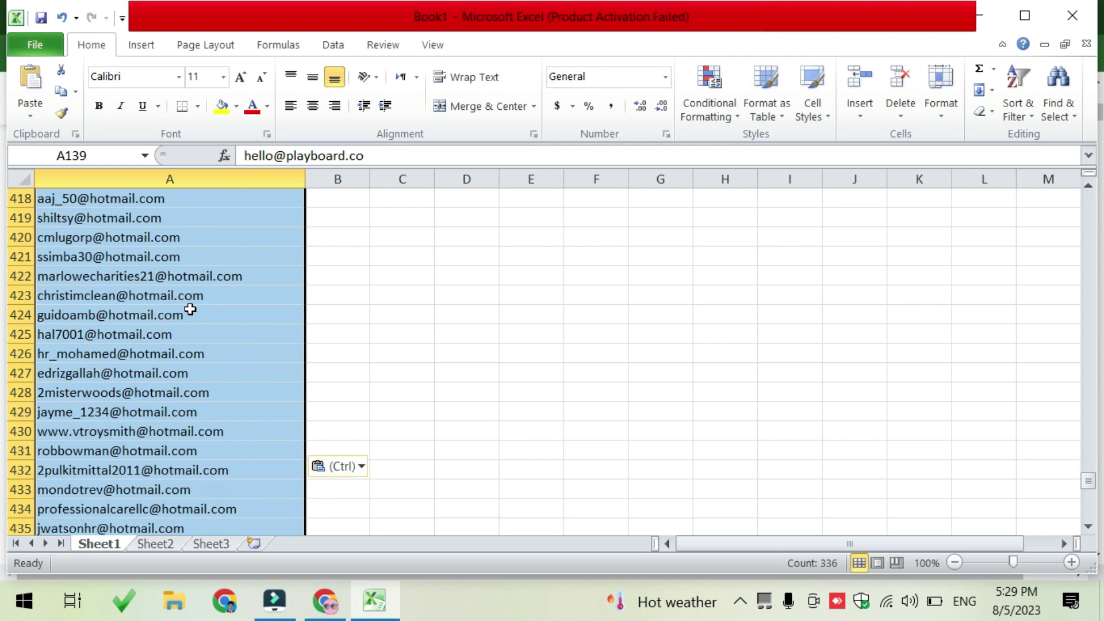
pyautogui.scroll(-9, 191, 309)
pyautogui.scroll(-9, 191, 309)
pyautogui.scroll(-6, 191, 309)
pyautogui.scroll(4, 190, 311)
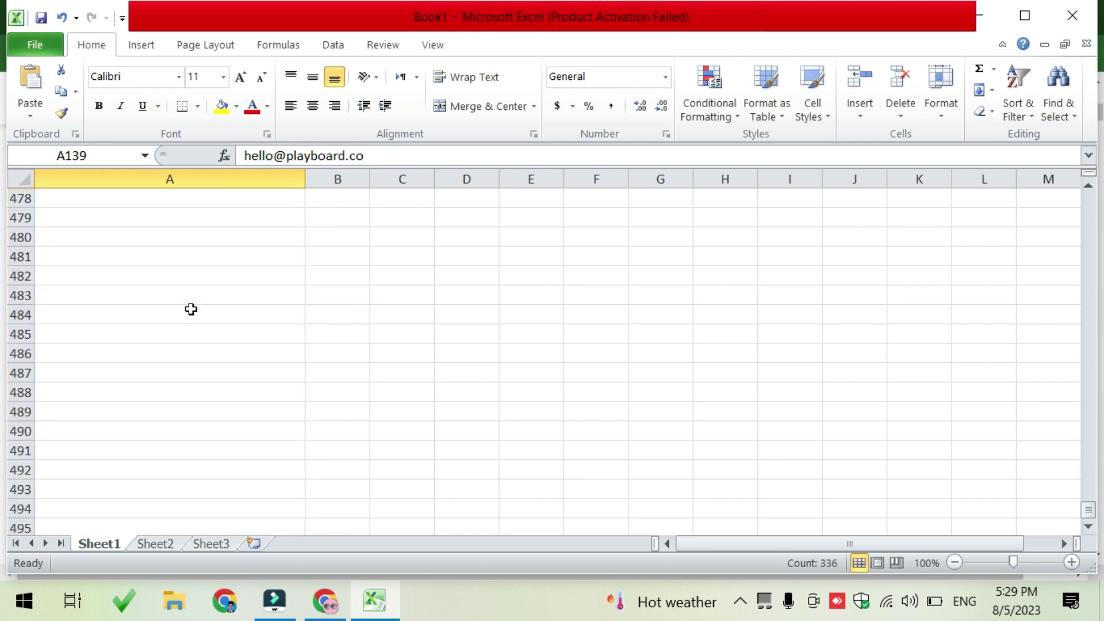
pyautogui.scroll(5, 189, 311)
pyautogui.click(130, 430)
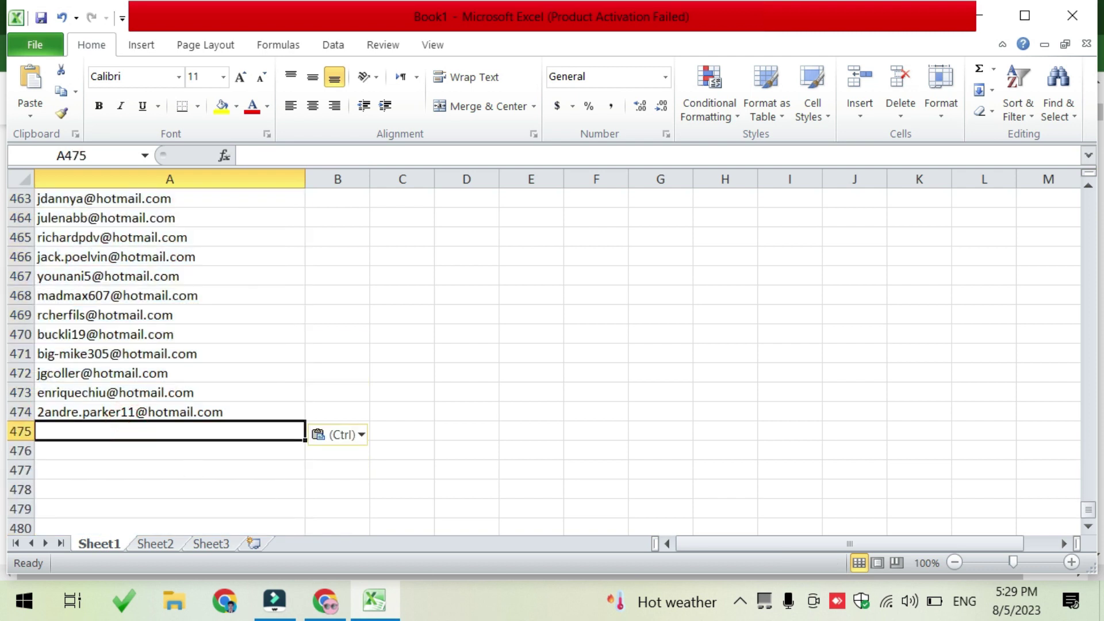
# - Clear Email Hunter's collected email list and close the extractor
pyautogui.click(326, 601)
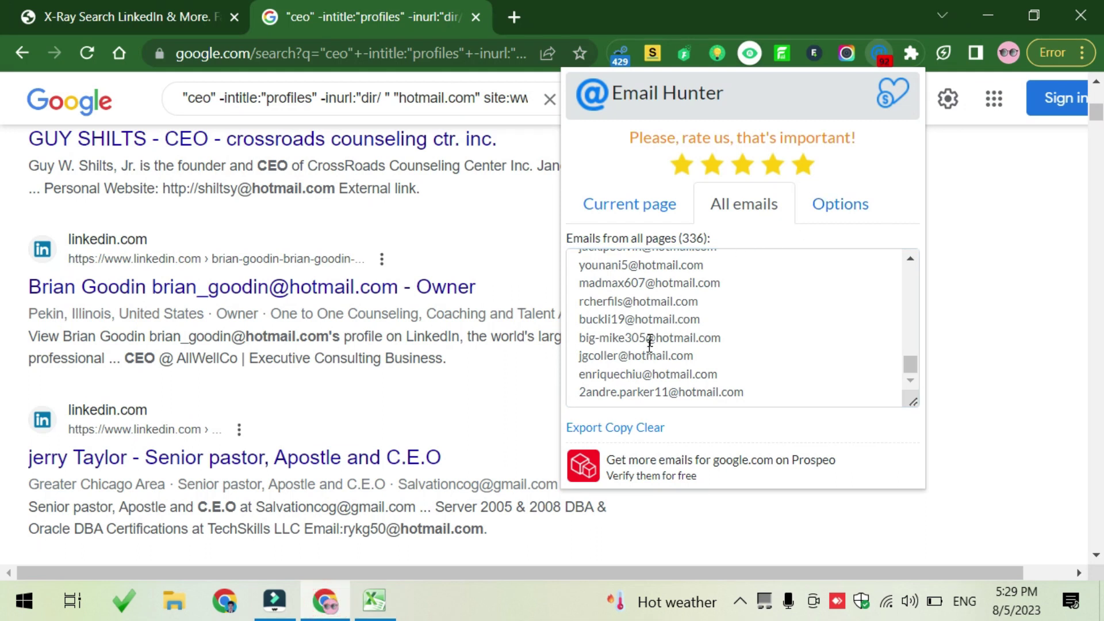
pyautogui.click(650, 428)
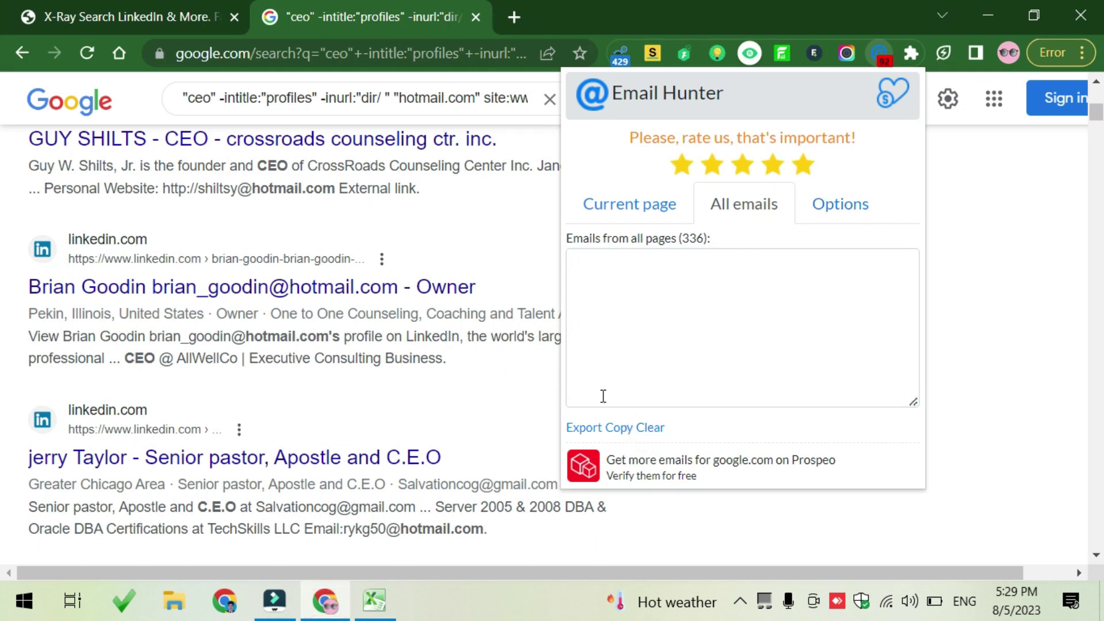
pyautogui.scroll(5, 434, 529)
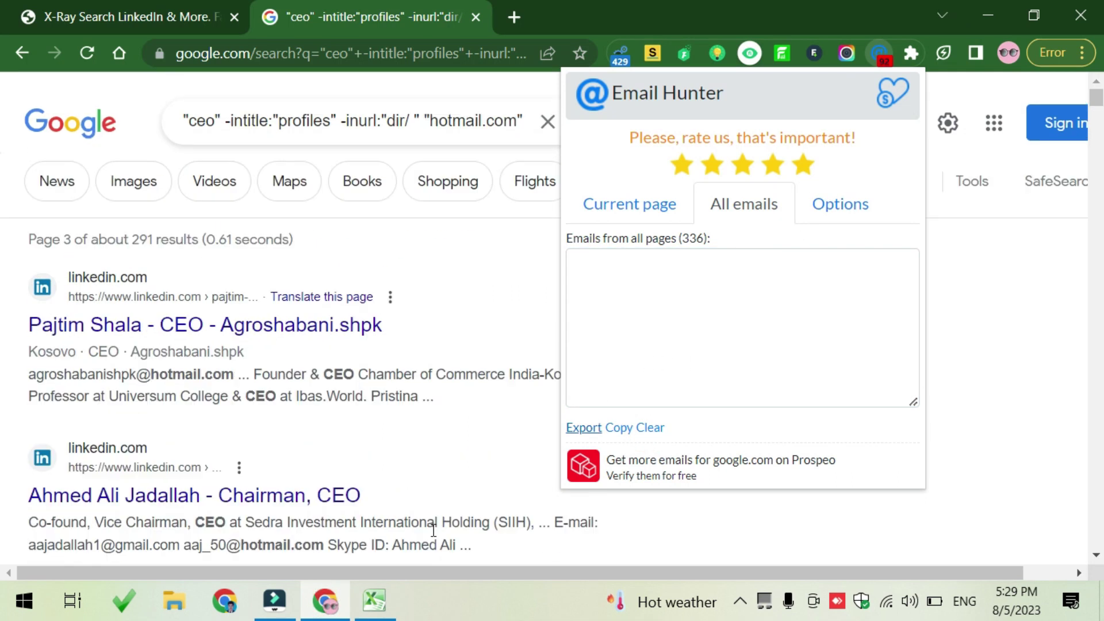
pyautogui.click(506, 257)
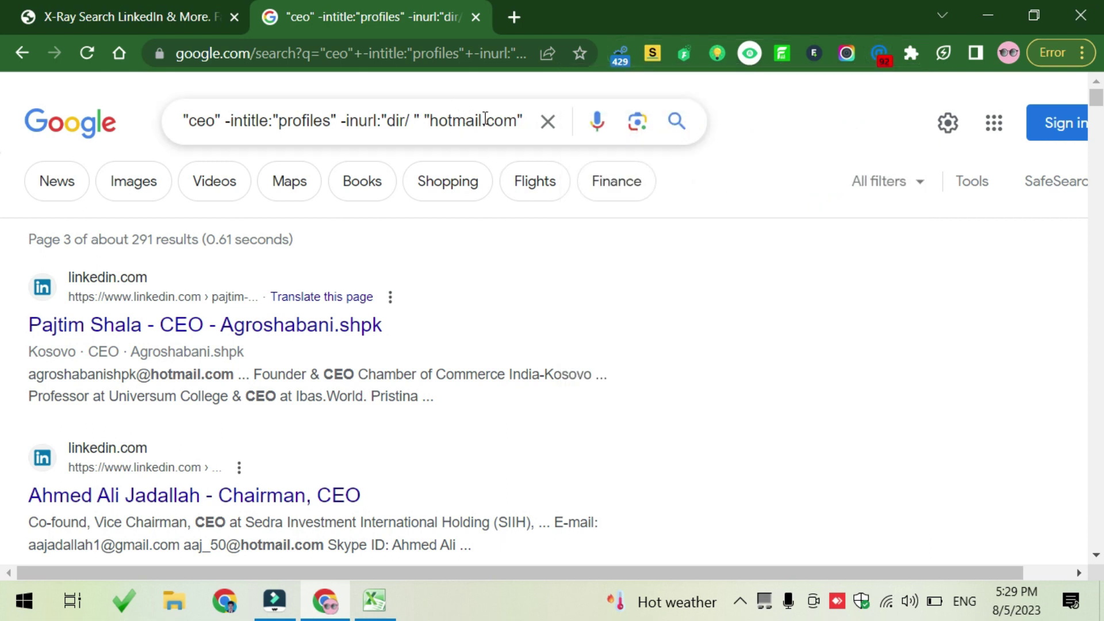
pyautogui.click(482, 119)
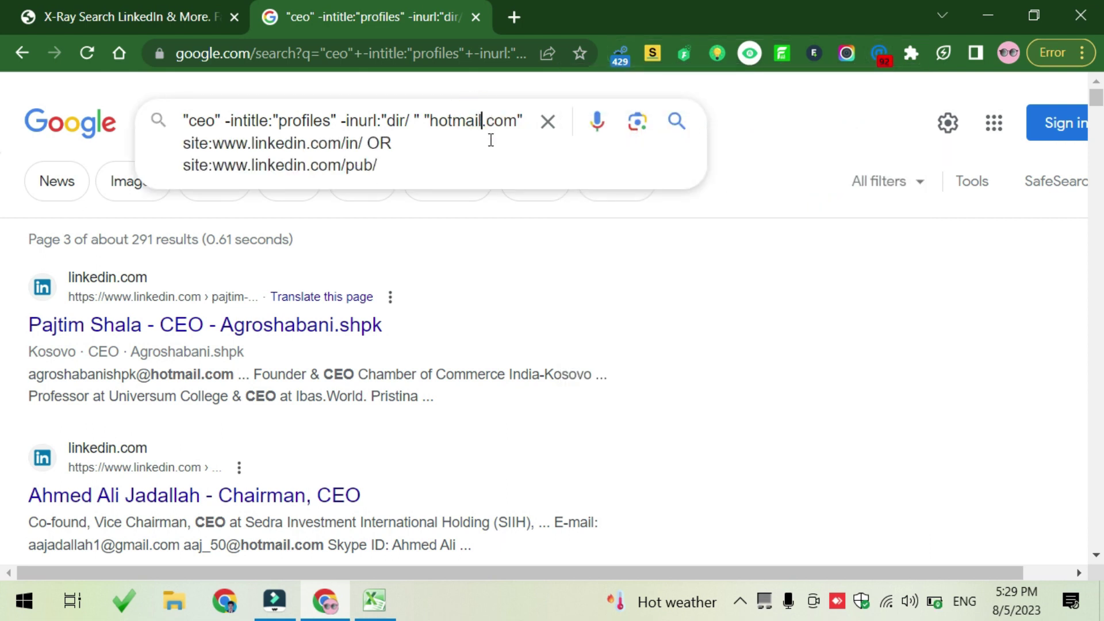
pyautogui.press('BackSpace')
pyautogui.press('BackSpace')
pyautogui.press('BackSpace')
pyautogui.press('BackSpace')
pyautogui.press('BackSpace')
pyautogui.press('BackSpace')
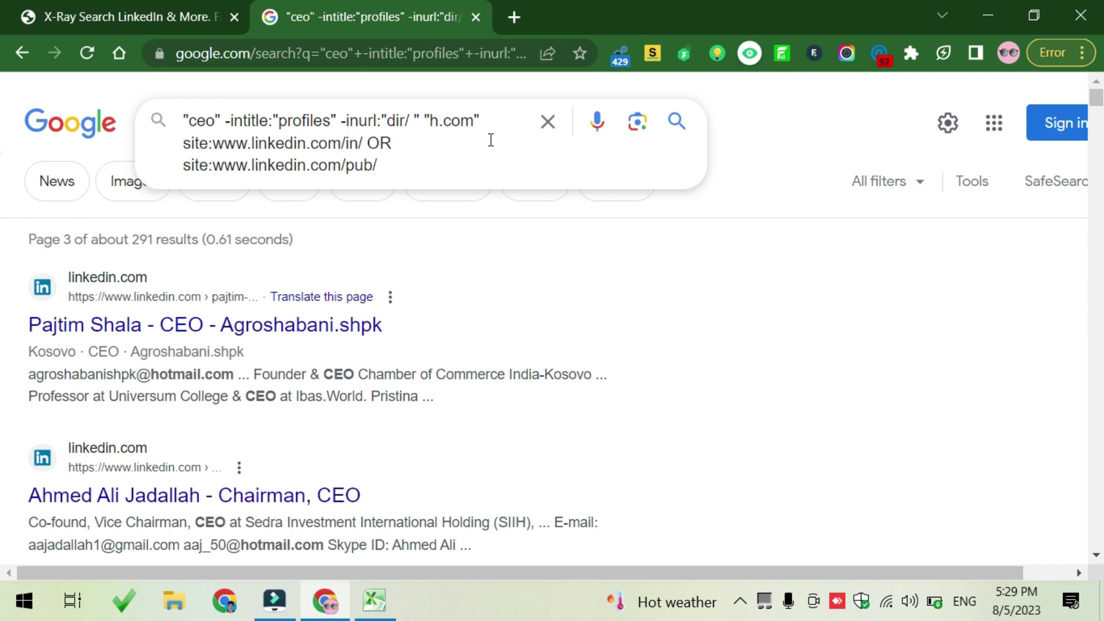
pyautogui.press('BackSpace')
pyautogui.write('yah')
pyautogui.write('oo')
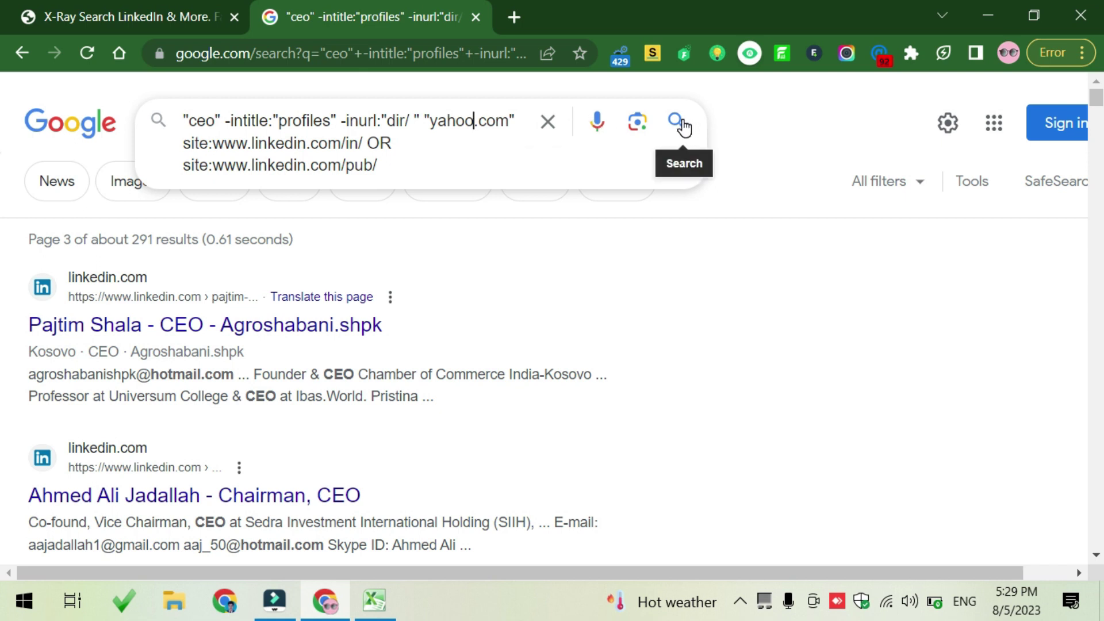
pyautogui.click(433, 121)
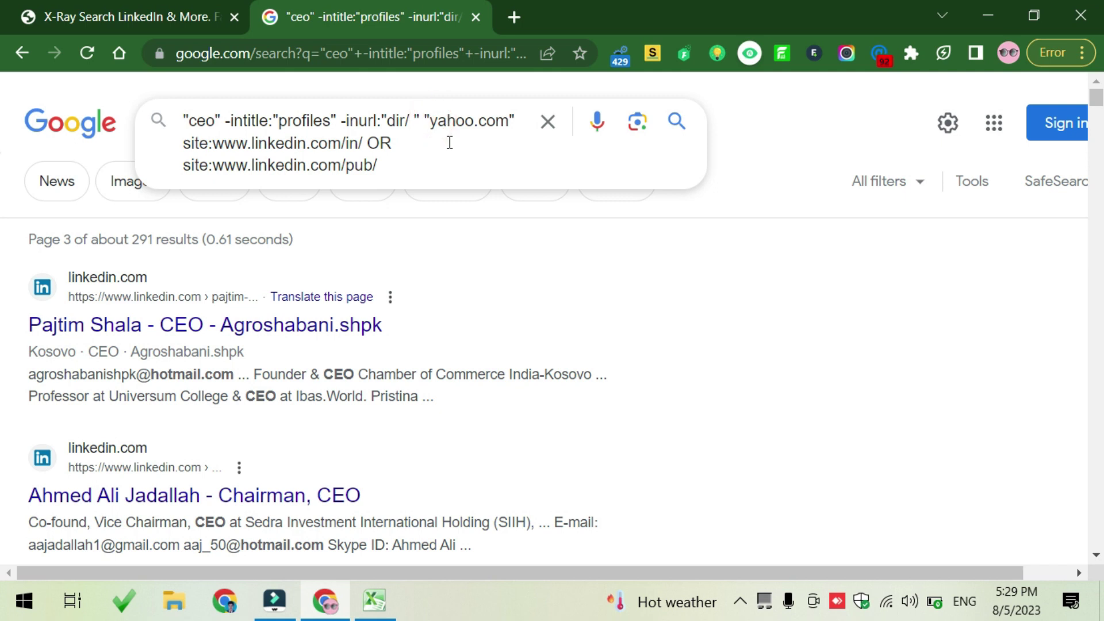
pyautogui.write('@')
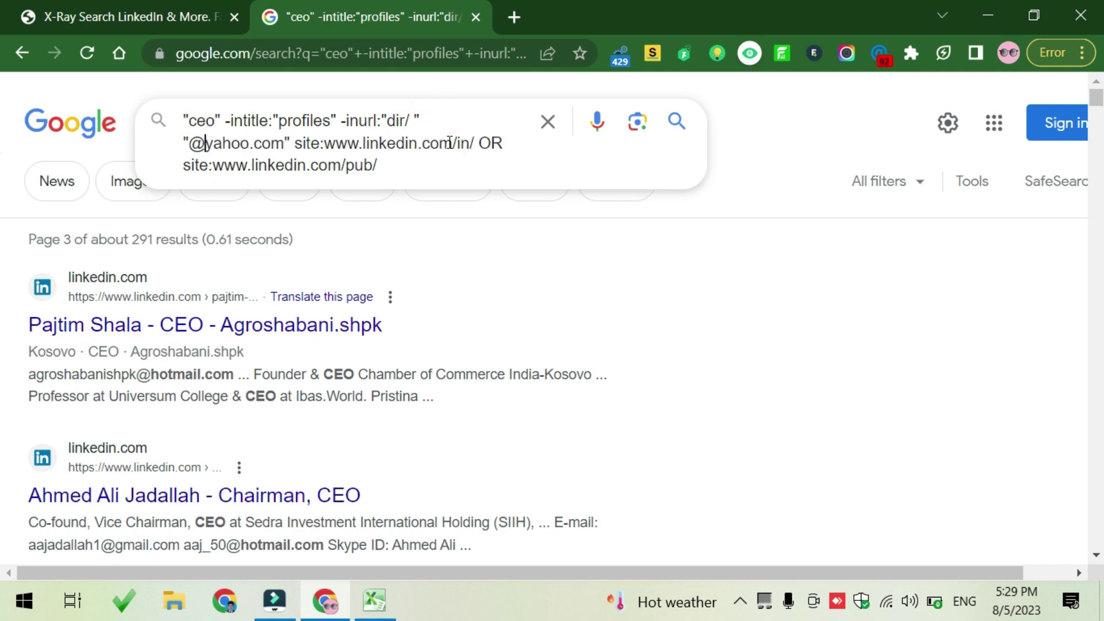
pyautogui.click(677, 122)
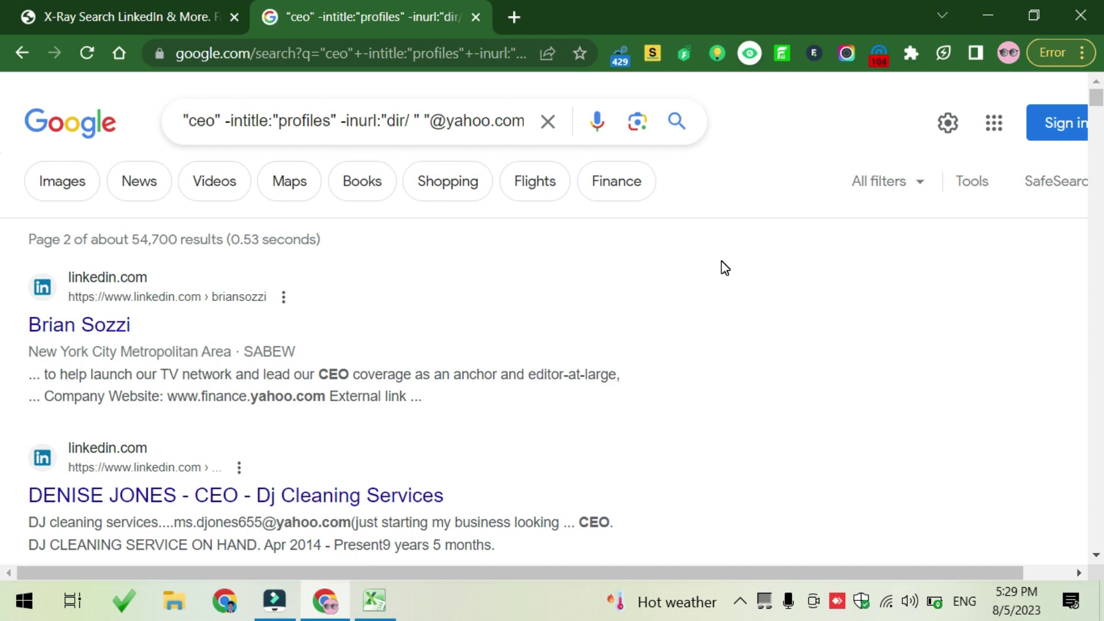
pyautogui.scroll(-2, 723, 267)
pyautogui.scroll(-6, 723, 267)
pyautogui.scroll(-3, 723, 267)
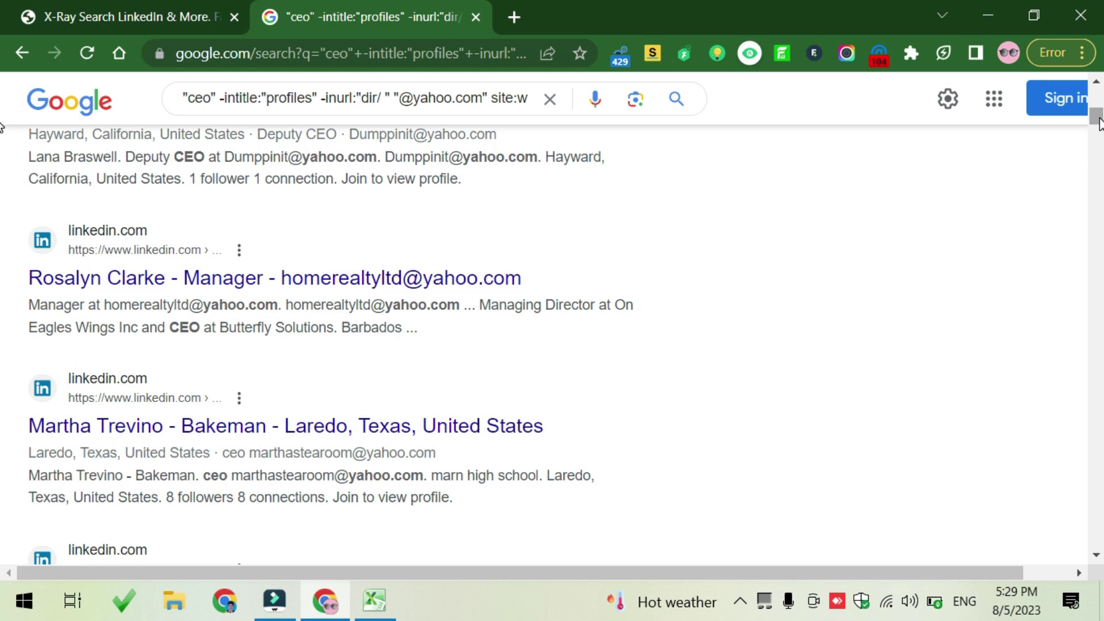
pyautogui.moveTo(1098, 122); pyautogui.dragTo(1098, 552)
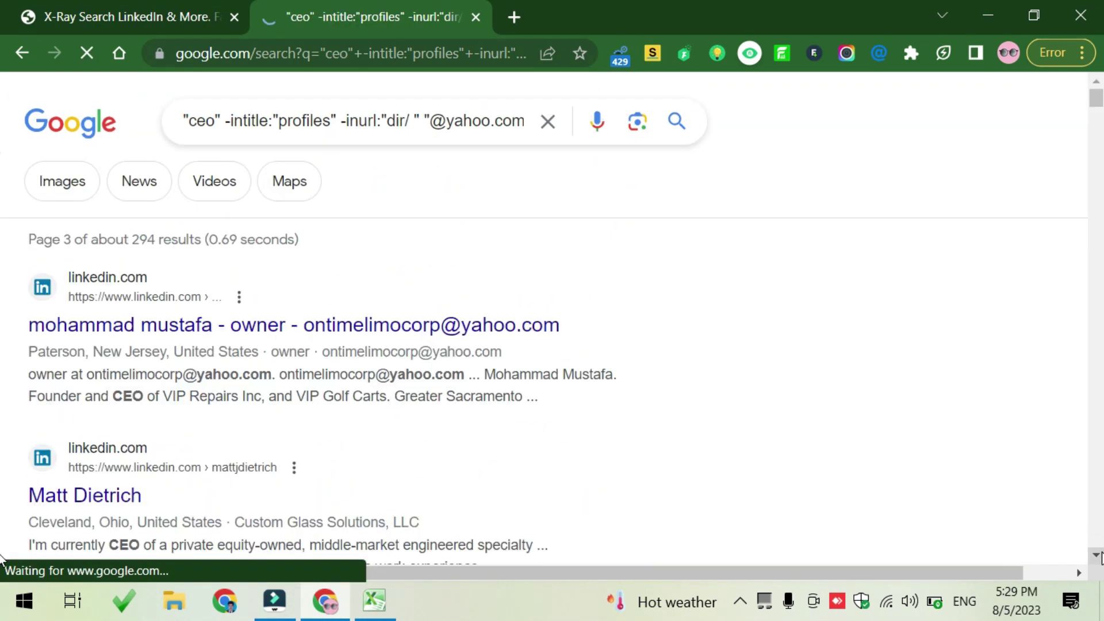
pyautogui.moveTo(1096, 103); pyautogui.dragTo(1091, 555)
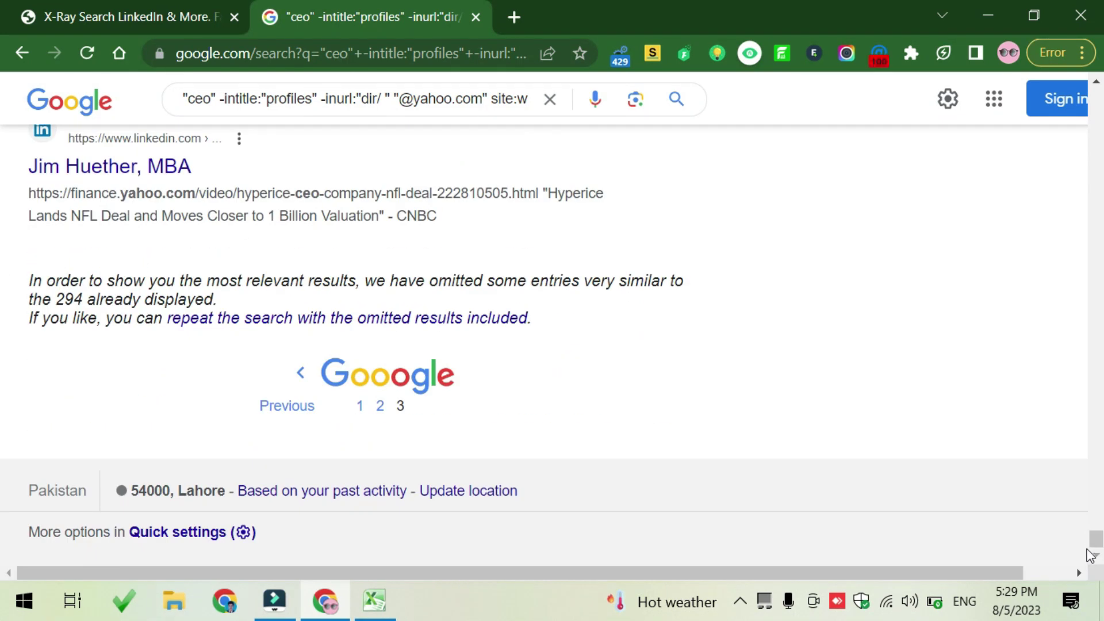
# - Copy the 308 yahoo emails from Email Hunter and paste them into Excel at A475
pyautogui.click(879, 53)
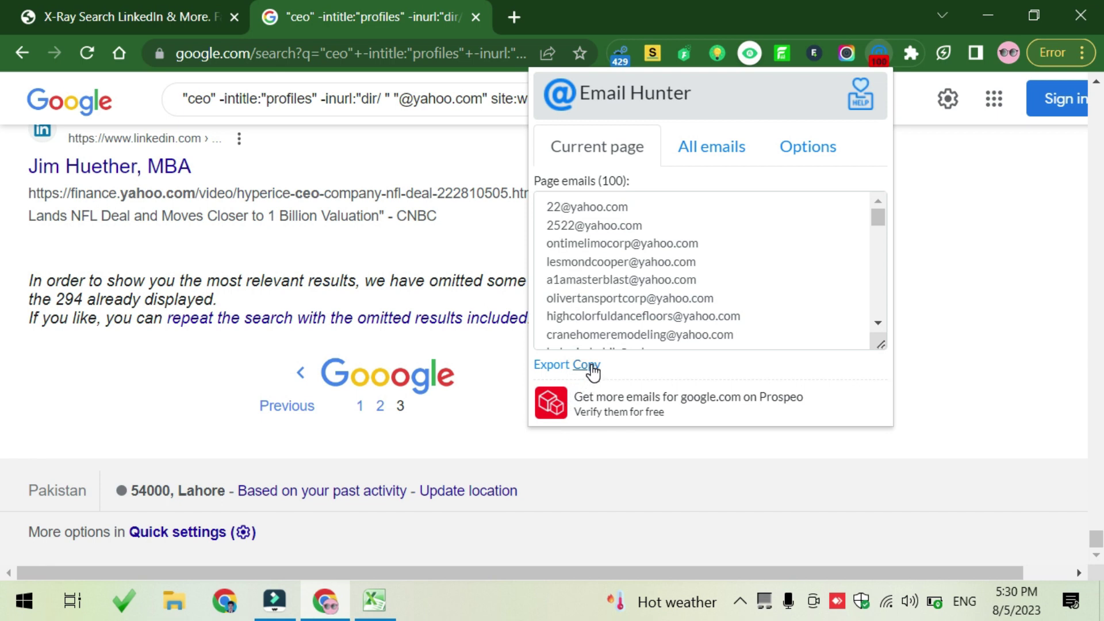
pyautogui.click(734, 151)
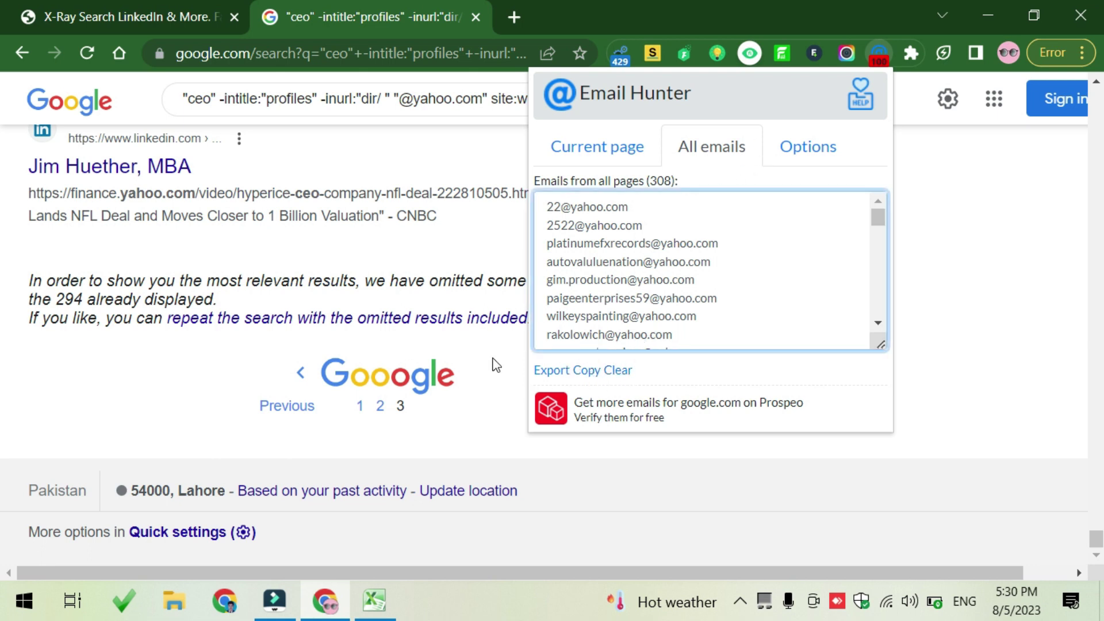
pyautogui.click(374, 600)
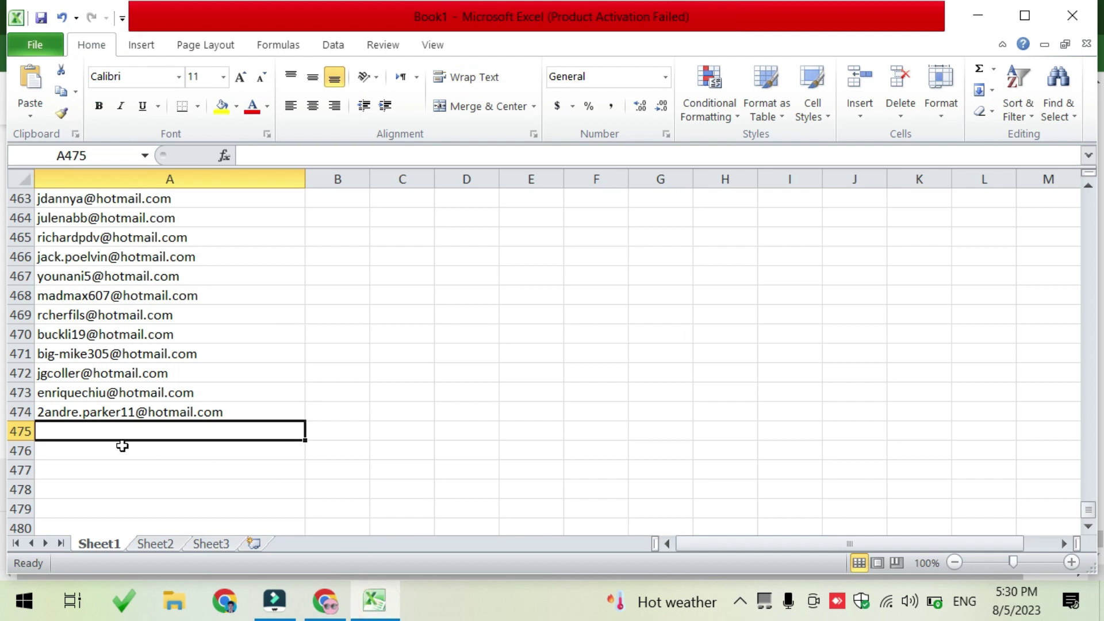
pyautogui.hotkey('ctrl', 'v')
# - Scroll to the end of the list and select A783, just below row 782
pyautogui.scroll(-10, 245, 399)
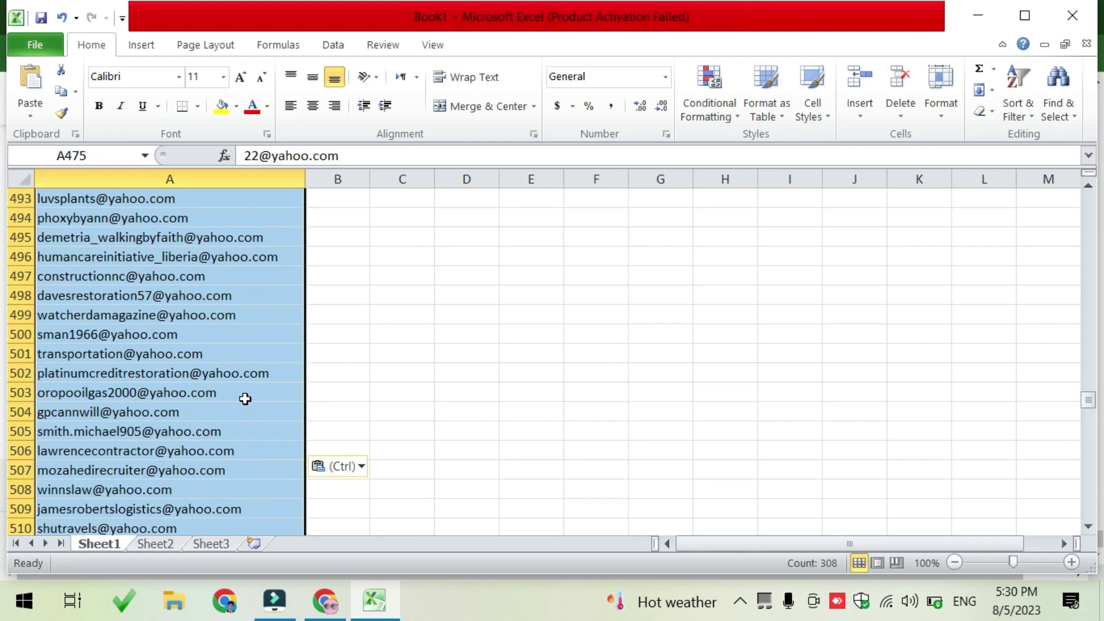
pyautogui.scroll(-9, 245, 398)
pyautogui.scroll(-8, 245, 398)
pyautogui.scroll(-5, 245, 398)
pyautogui.scroll(-5, 245, 398)
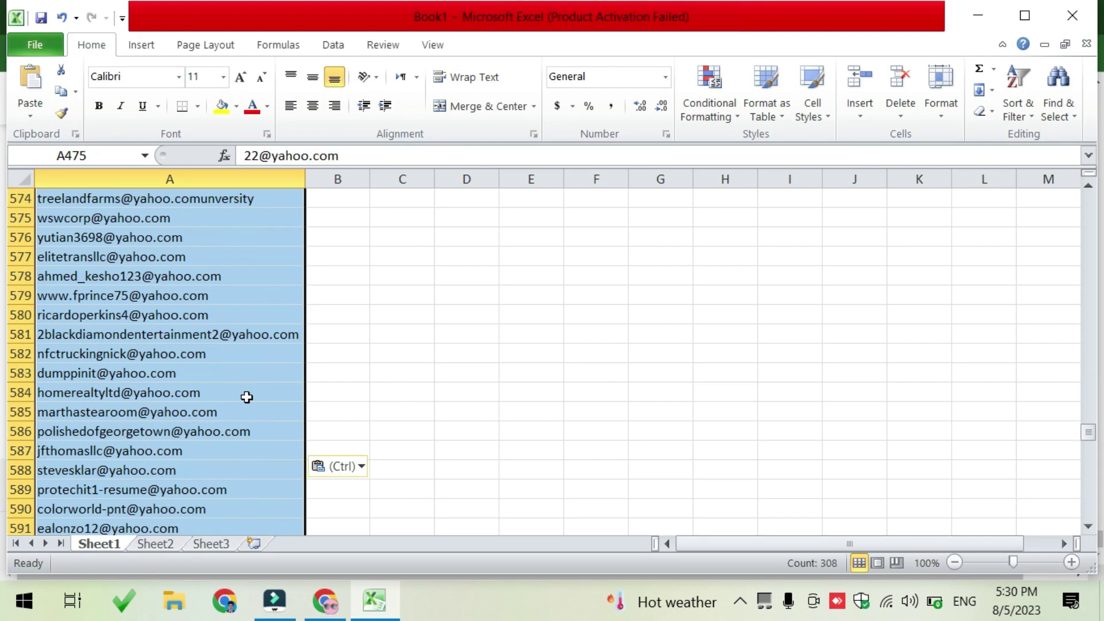
pyautogui.scroll(-9, 245, 399)
pyautogui.scroll(-9, 245, 398)
pyautogui.scroll(-7, 246, 397)
pyautogui.scroll(-6, 246, 398)
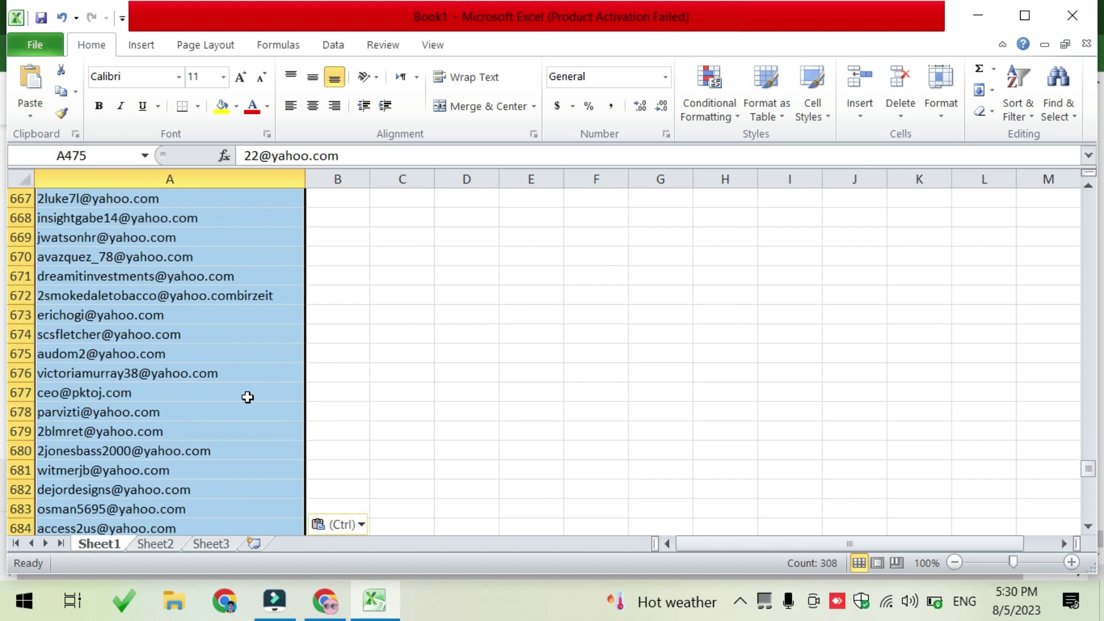
pyautogui.scroll(-6, 247, 397)
pyautogui.scroll(-9, 247, 397)
pyautogui.scroll(-9, 249, 397)
pyautogui.scroll(-9, 249, 397)
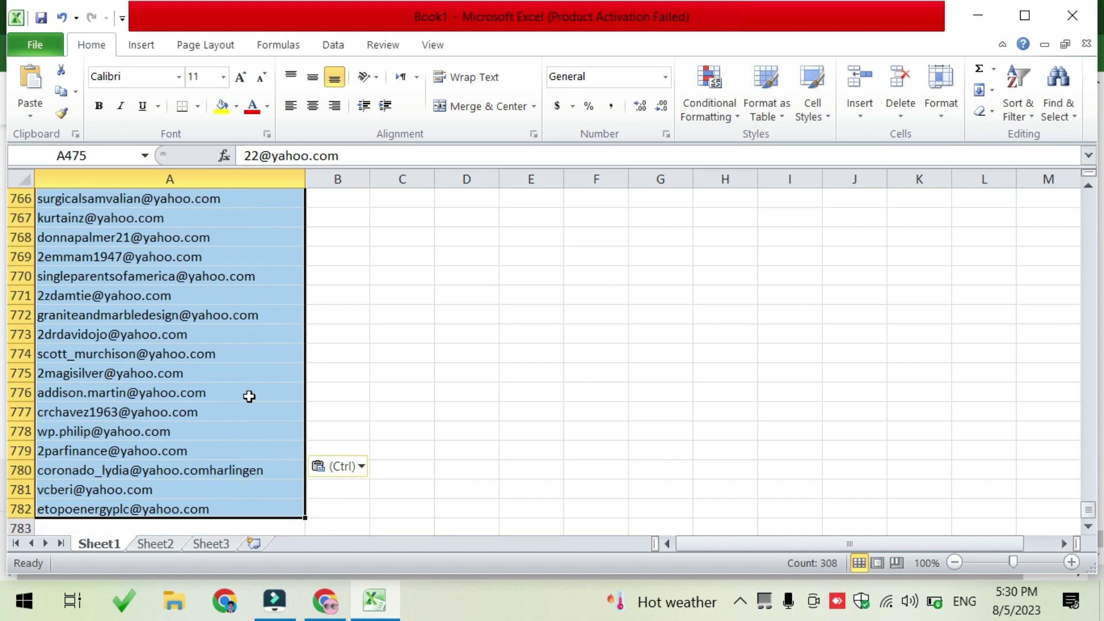
pyautogui.scroll(-4, 249, 396)
pyautogui.scroll(1, 249, 397)
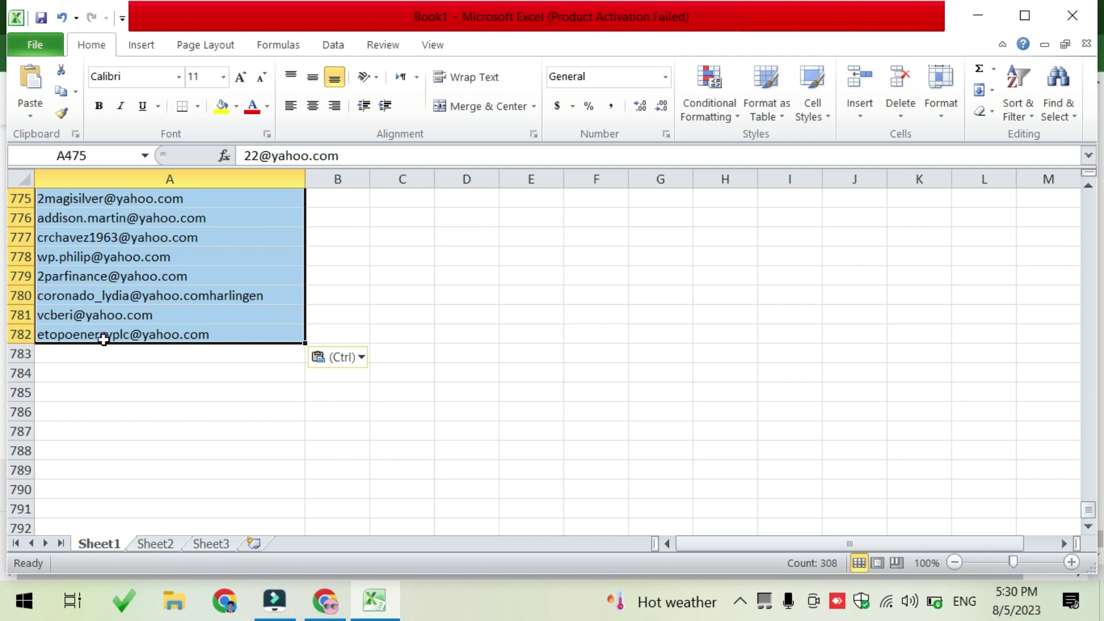
pyautogui.click(80, 355)
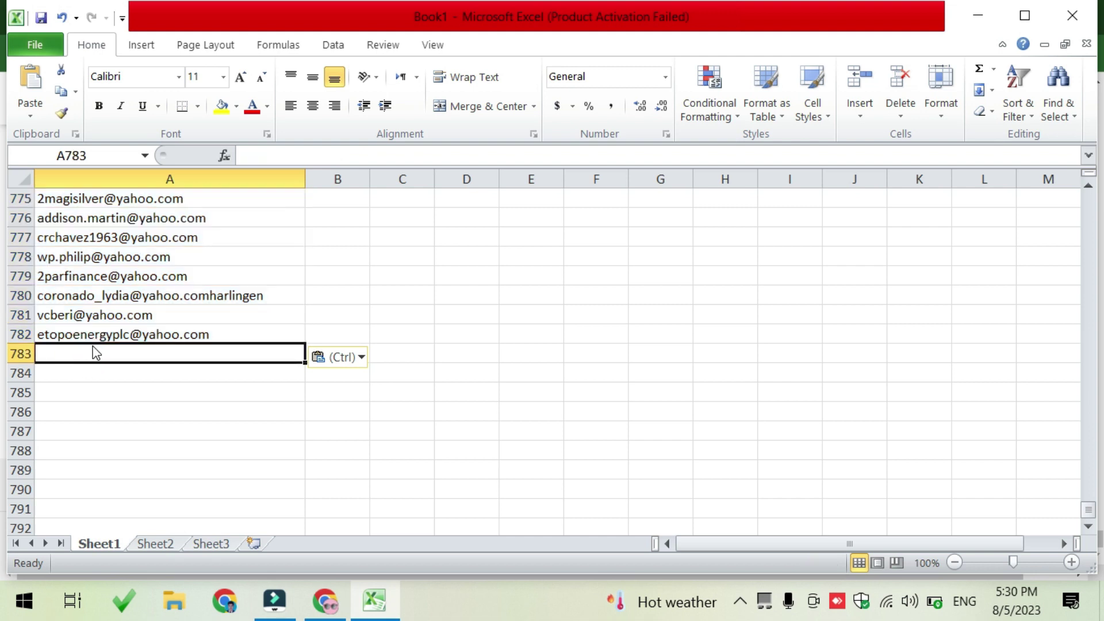
# - Begin saving the workbook in Documents as 'sample test leads'
pyautogui.hotkey('ctrl', 's')
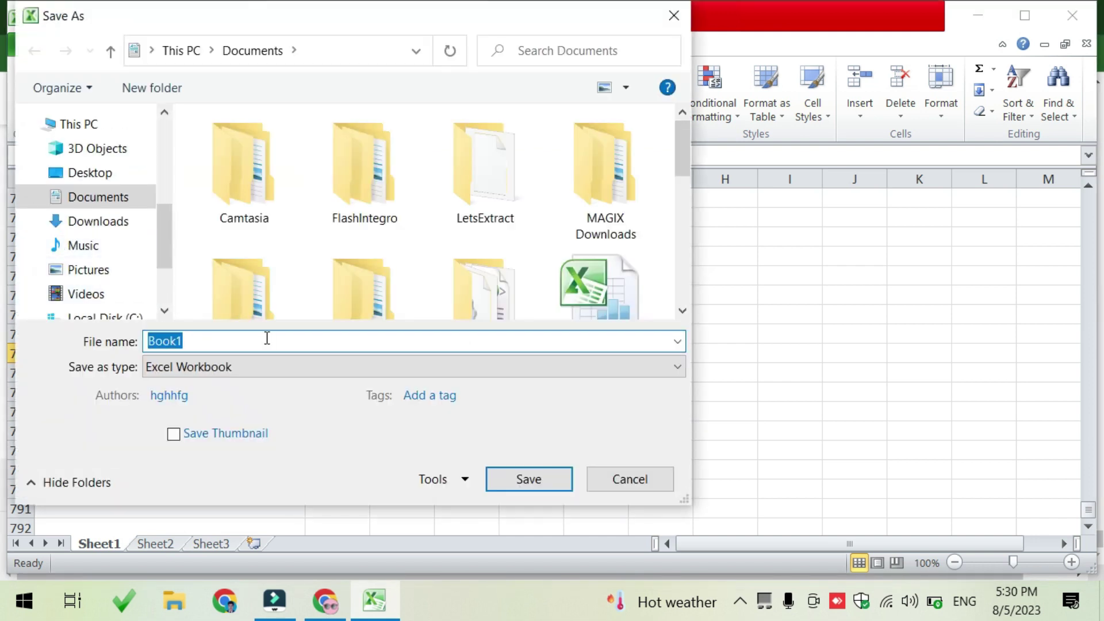
pyautogui.write('sample')
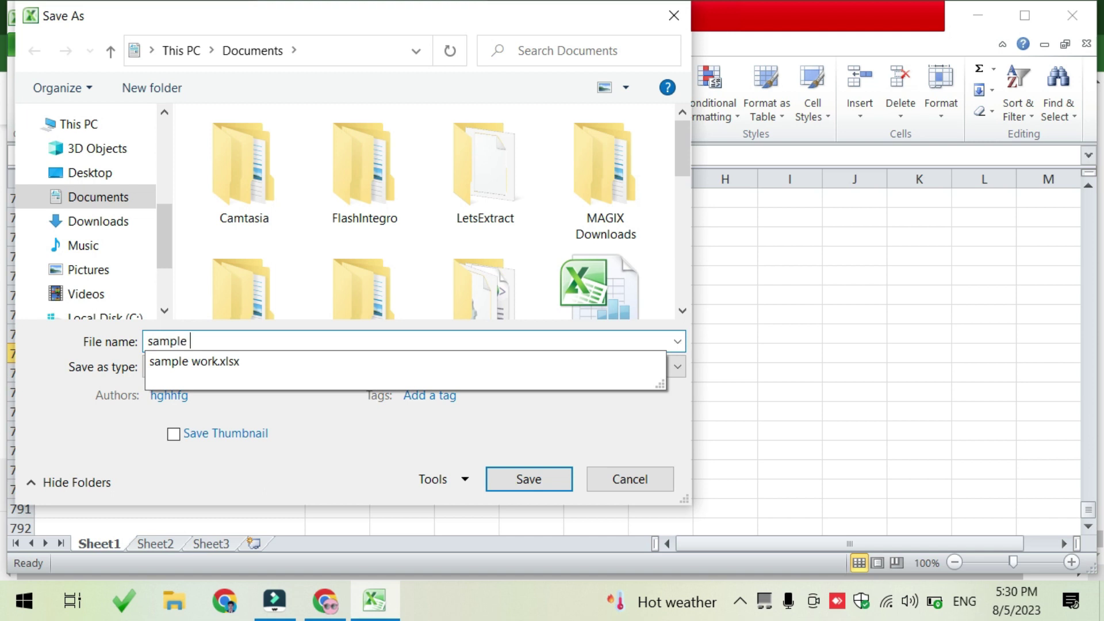
pyautogui.write('test leads')
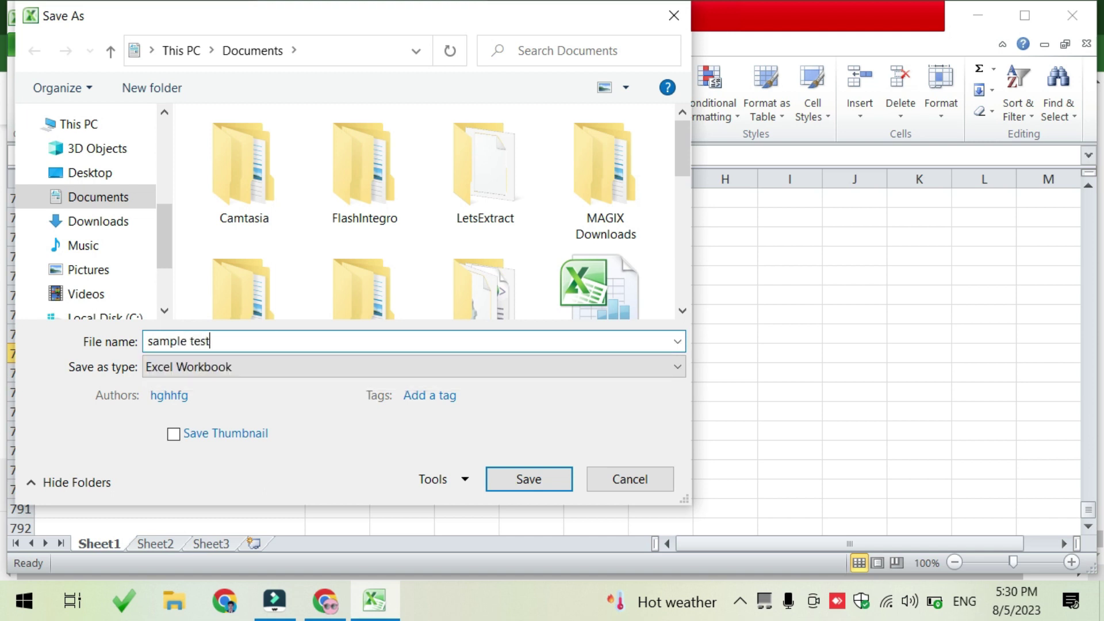